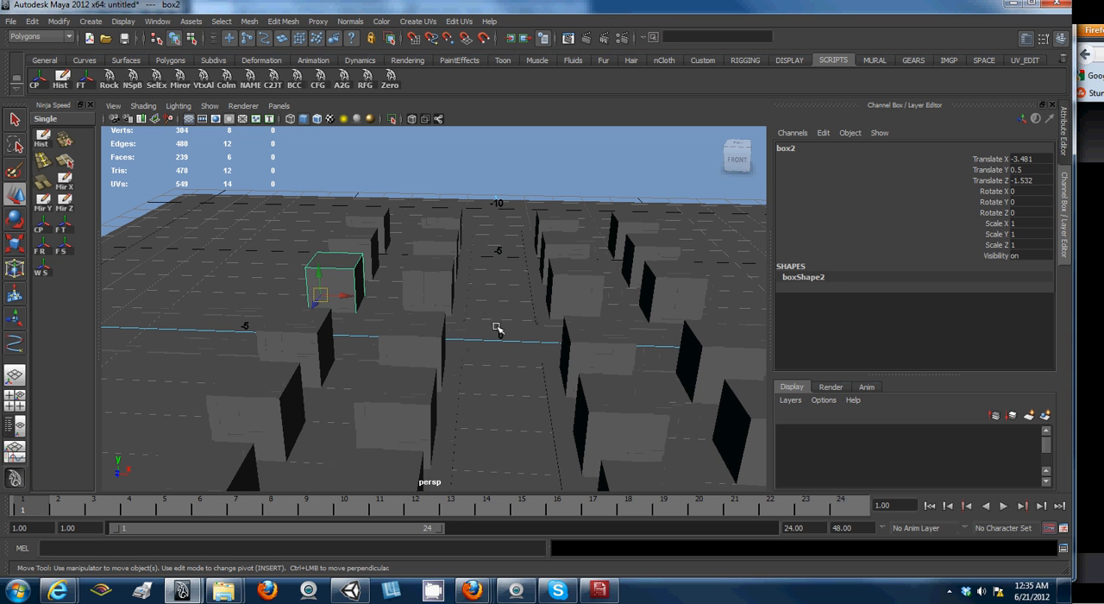
# - Set Translate X, Y and Z of pCube9, in the row beside the central road, to 0 and undo the change
pyautogui.click(446, 279)
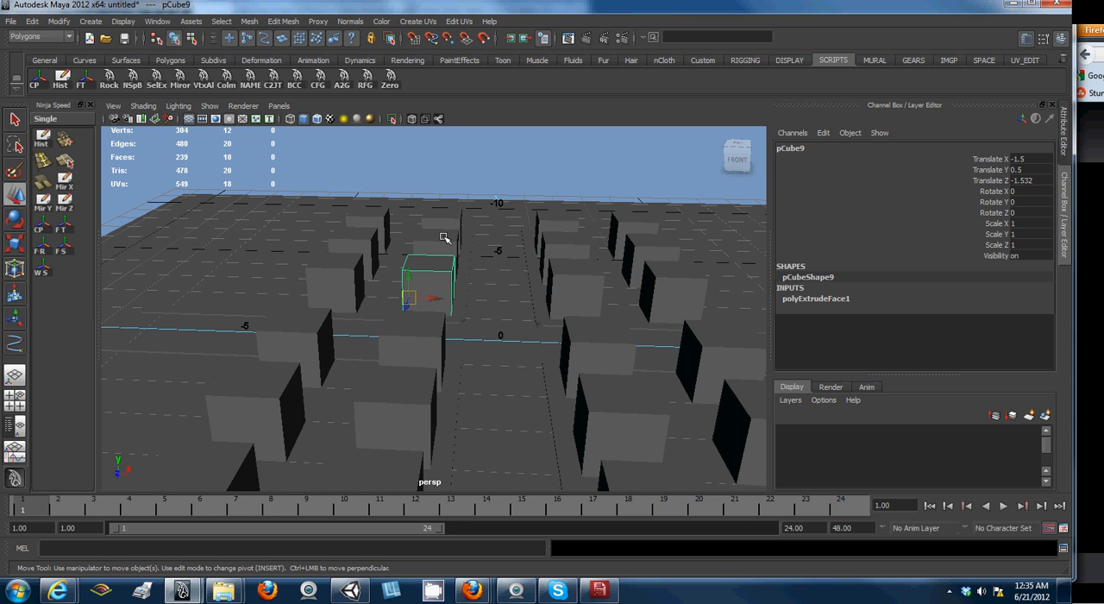
pyautogui.scroll(-2, 444, 238)
pyautogui.scroll(1, 449, 258)
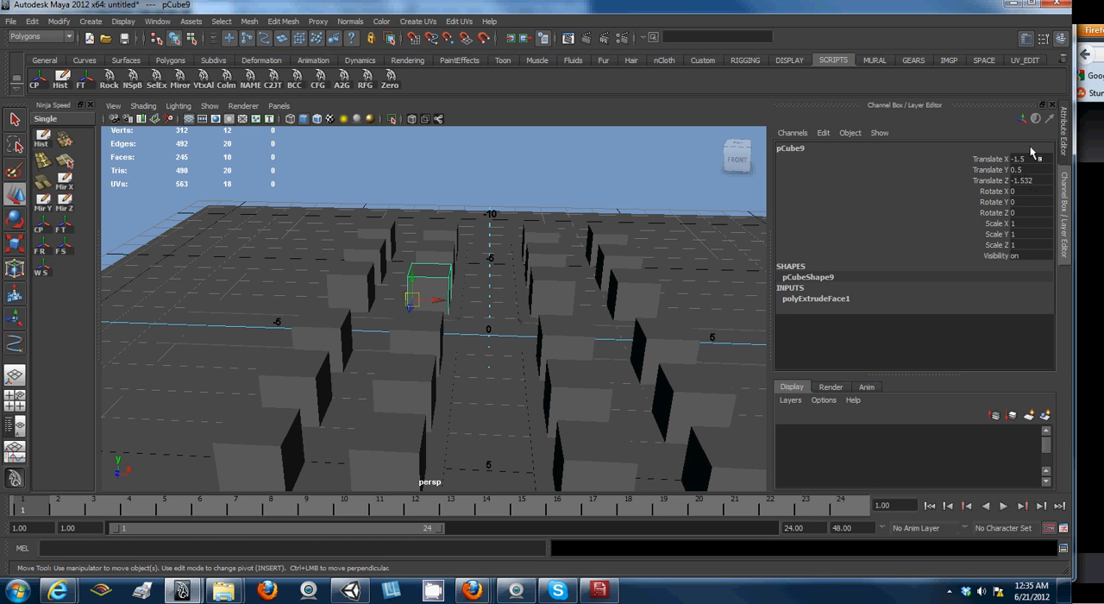
pyautogui.moveTo(1025, 159); pyautogui.dragTo(1030, 185)
pyautogui.write('0')
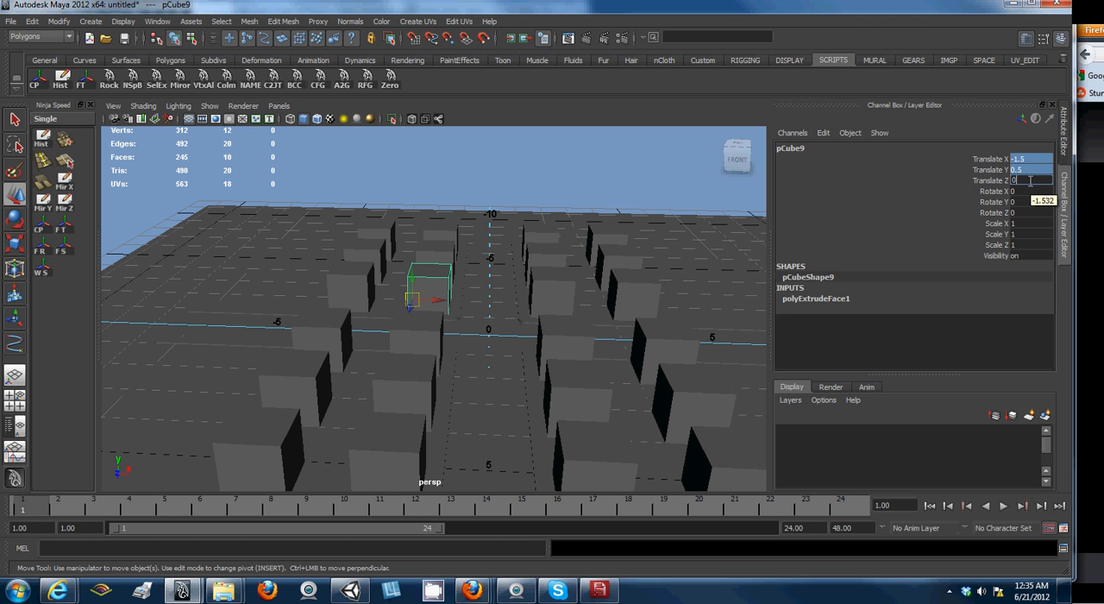
pyautogui.press('Return')
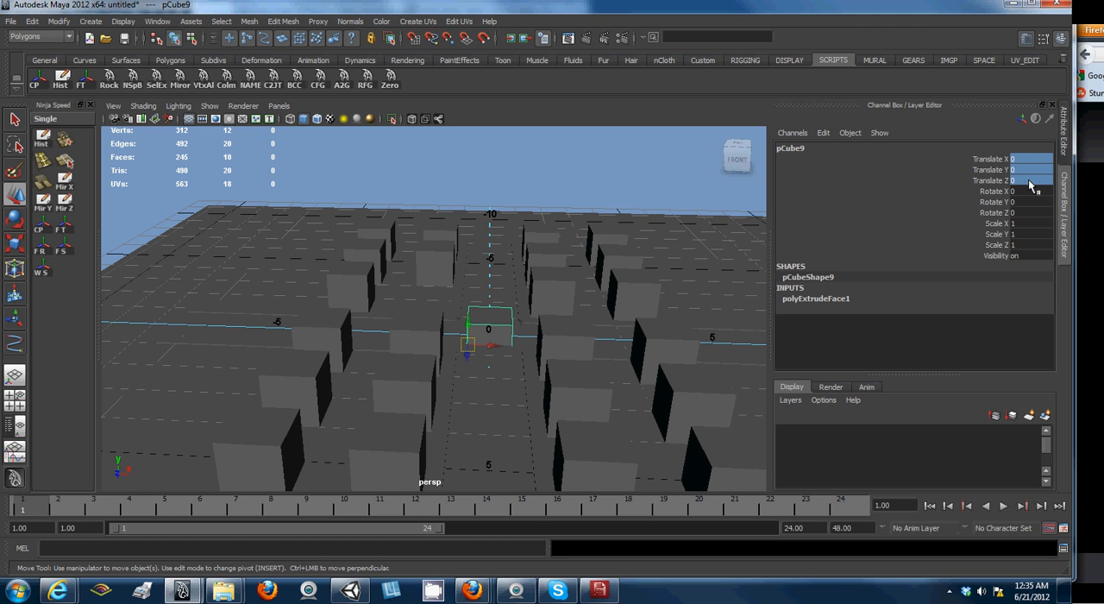
pyautogui.hotkey('ctrl', 'z')
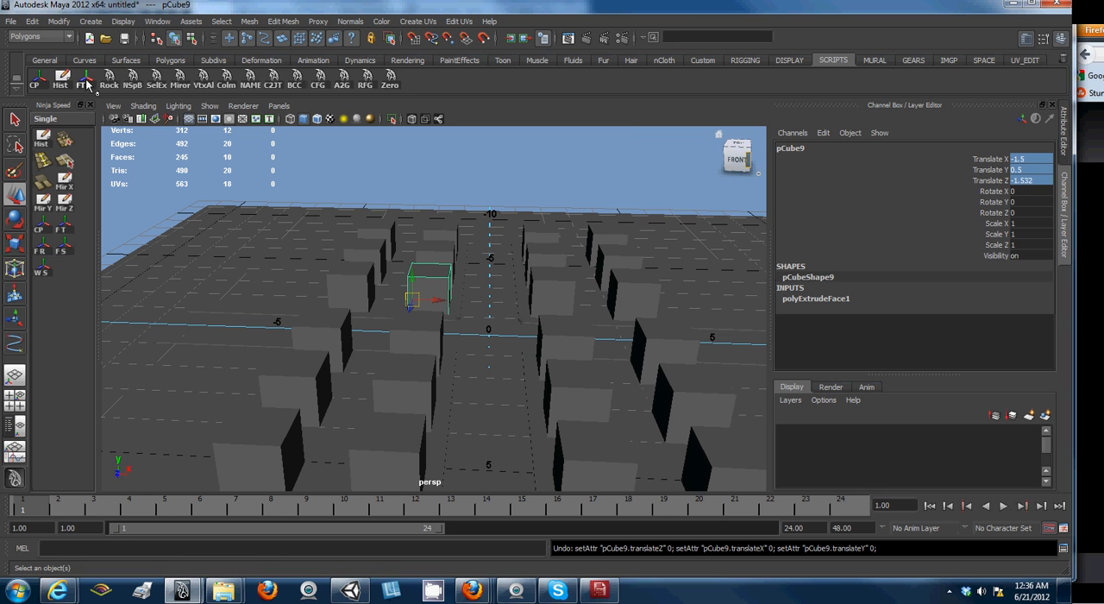
# - Freeze the transformations of pCube9 at its current position
pyautogui.click(58, 22)
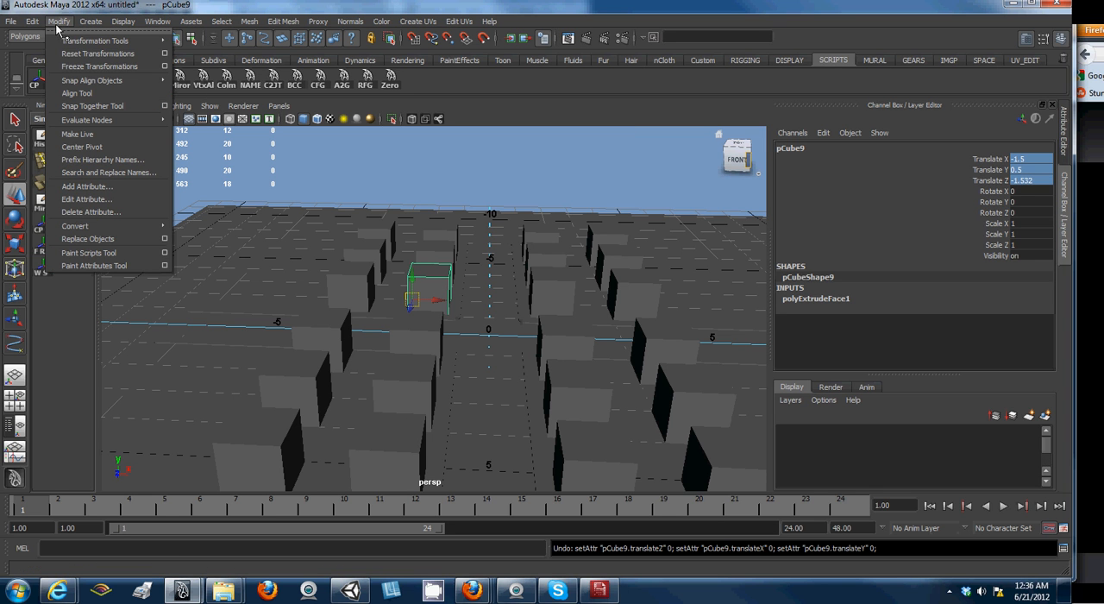
pyautogui.click(81, 6)
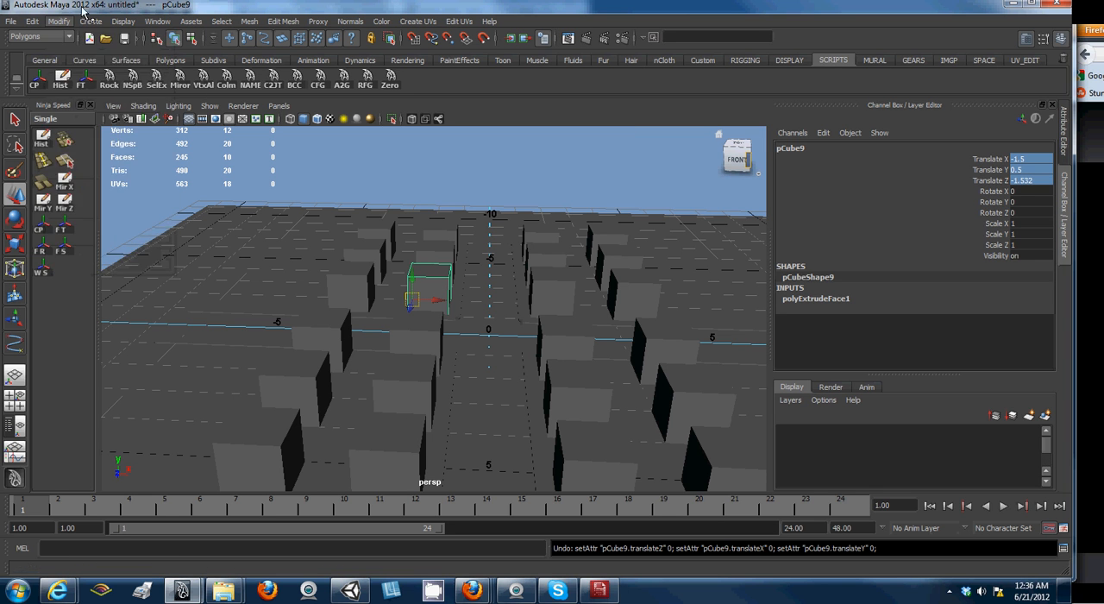
pyautogui.click(84, 79)
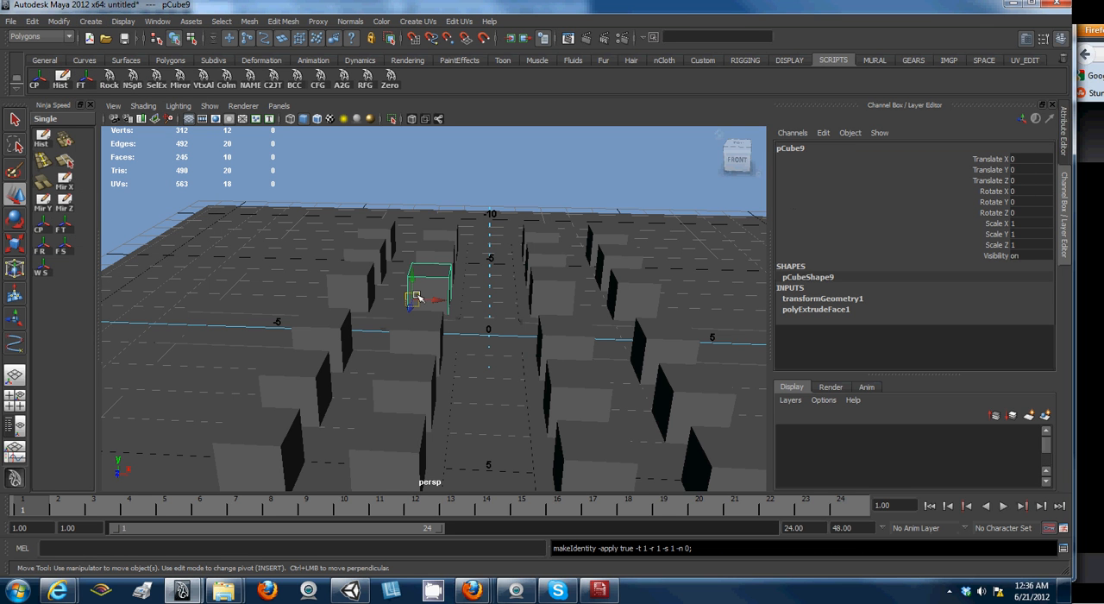
# - Move pCube9 freely to about X 4.04, Y 1.56, Z -0.99 and reset its Translate X, Y and Z to 0
pyautogui.moveTo(420, 300); pyautogui.dragTo(572, 236)
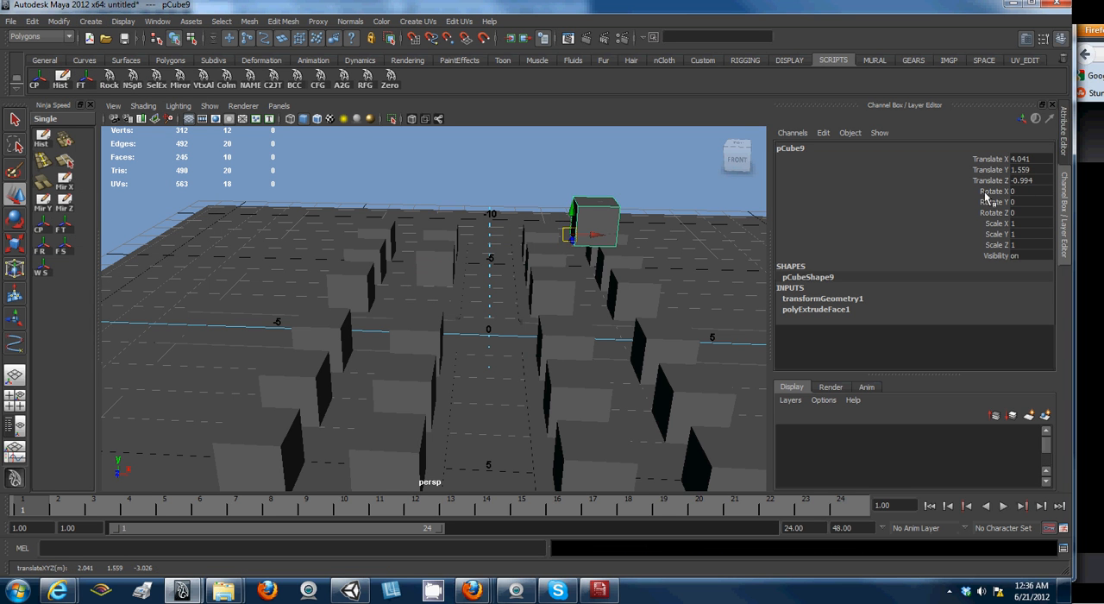
pyautogui.moveTo(1044, 164); pyautogui.dragTo(1045, 179)
pyautogui.write('0')
pyautogui.press('Return')
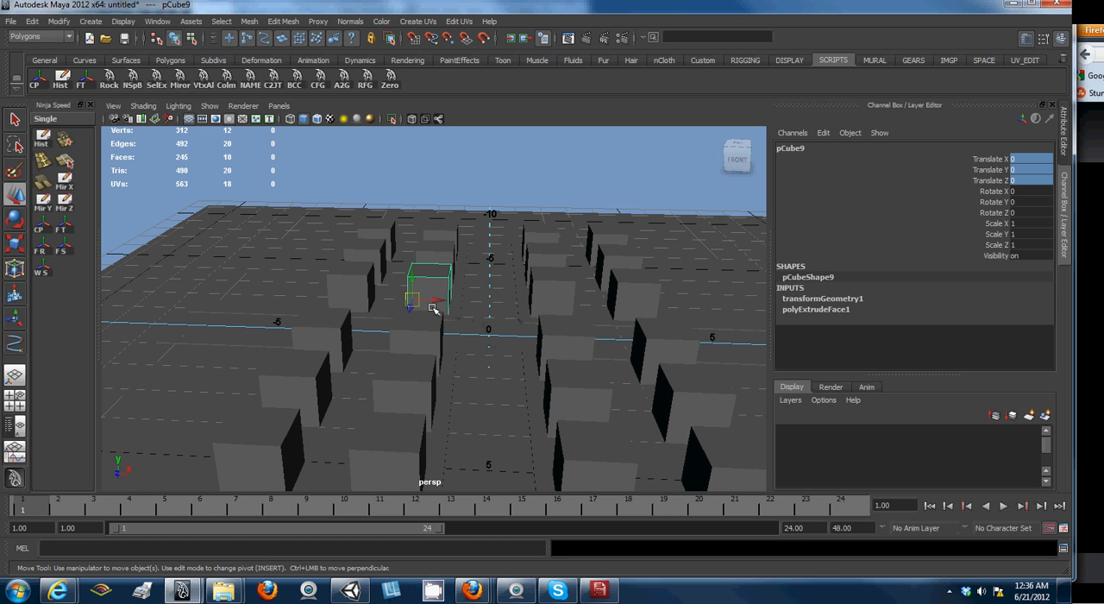
# - Move pCube9 to the world origin with its pivot centered and freeze its transformations there
pyautogui.click(35, 84)
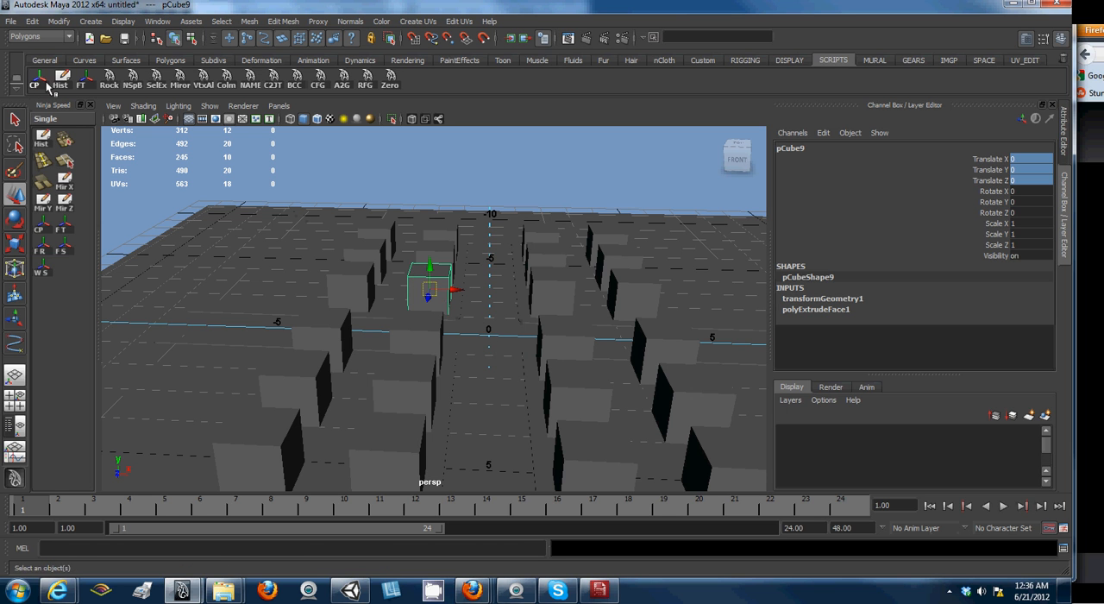
pyautogui.click(391, 78)
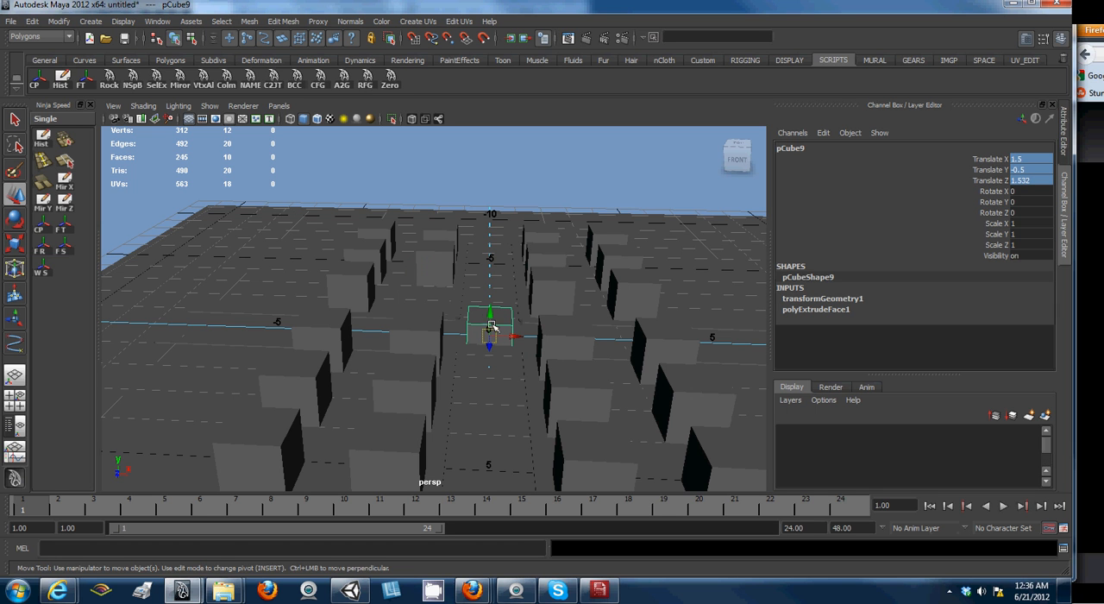
pyautogui.click(80, 78)
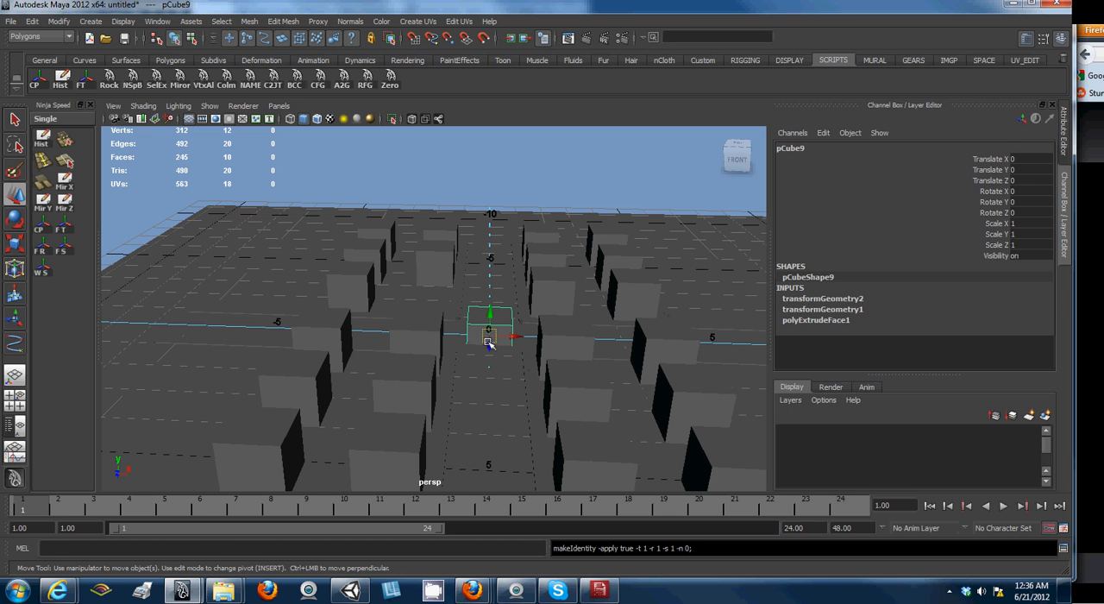
# - Move pCube9 freely by about X -2.93, Y 1.78, Z -0.53 and return it to the origin with zero translation
pyautogui.moveTo(488, 343); pyautogui.dragTo(363, 257)
pyautogui.moveTo(1034, 159); pyautogui.dragTo(1033, 183)
pyautogui.write('0')
pyautogui.press('Return')
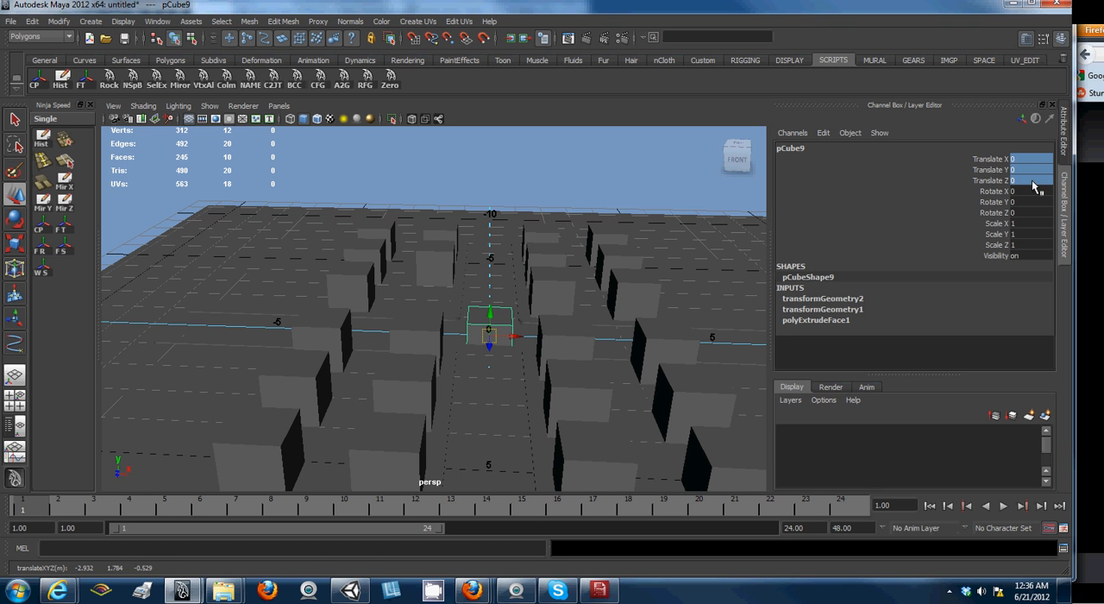
# - Undo the pCube9 edits back to its first frozen state at its original place in the row
pyautogui.hotkey('ctrl', 'z')
pyautogui.hotkey('ctrl', 'z')
pyautogui.hotkey('ctrl', 'z')
pyautogui.hotkey('ctrl', 'z')
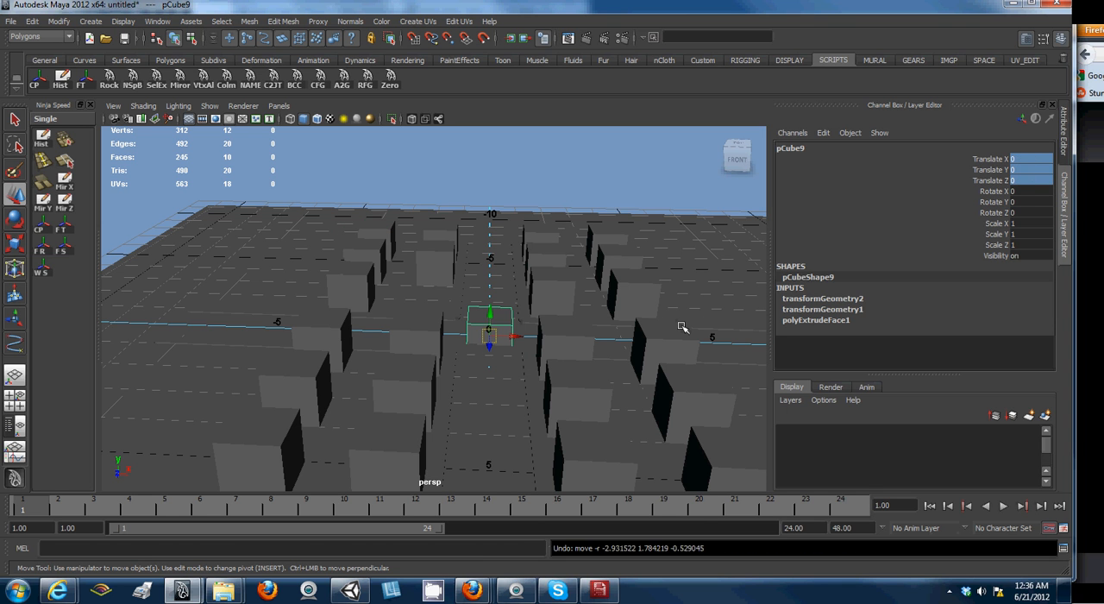
pyautogui.hotkey('ctrl', 'z')
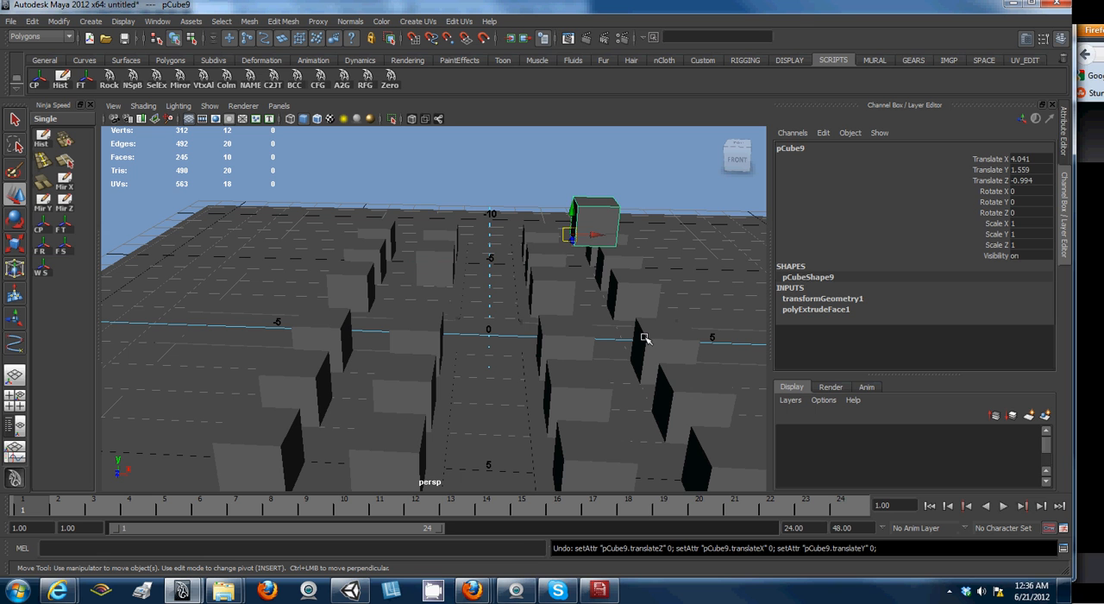
pyautogui.hotkey('ctrl', 'z')
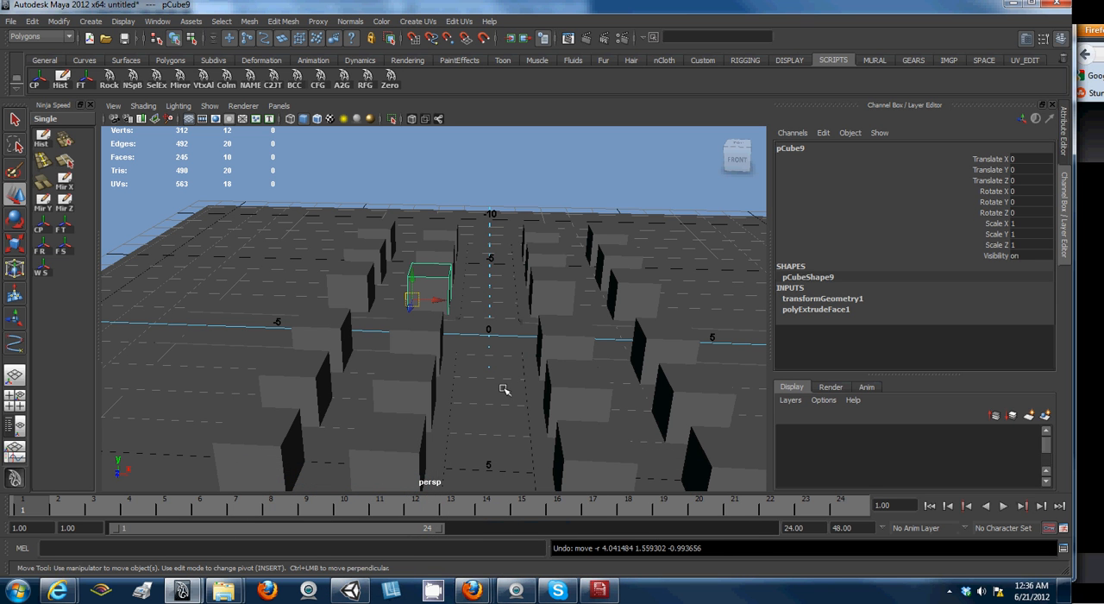
# - Freeze the transformations of the large ground plane
pyautogui.click(675, 297)
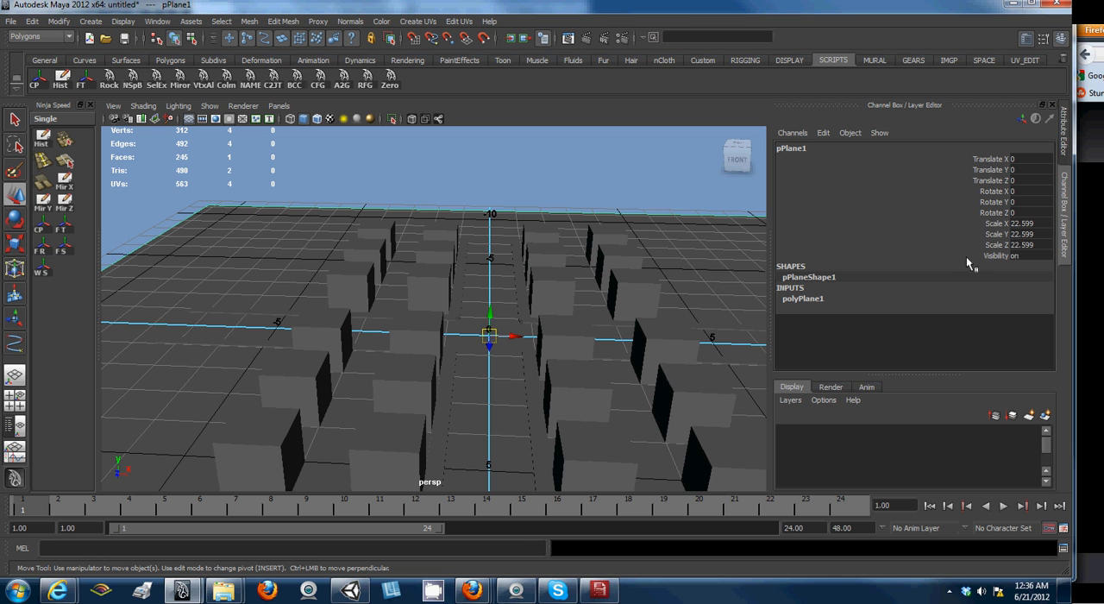
pyautogui.click(80, 80)
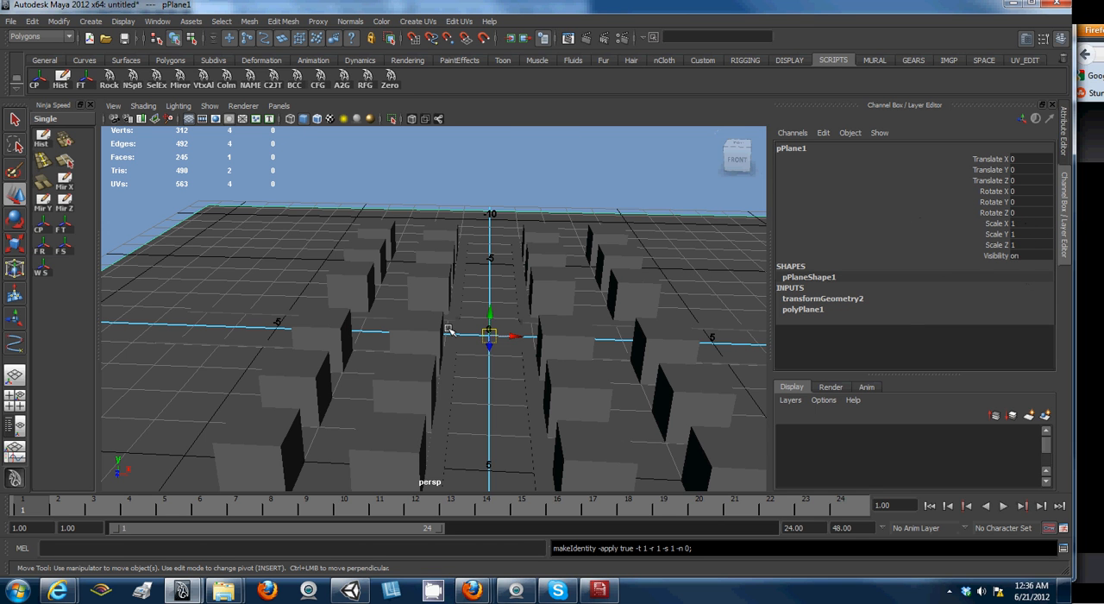
# - Try to freeze the transformations of all objects in the scene at once
pyautogui.click(537, 295)
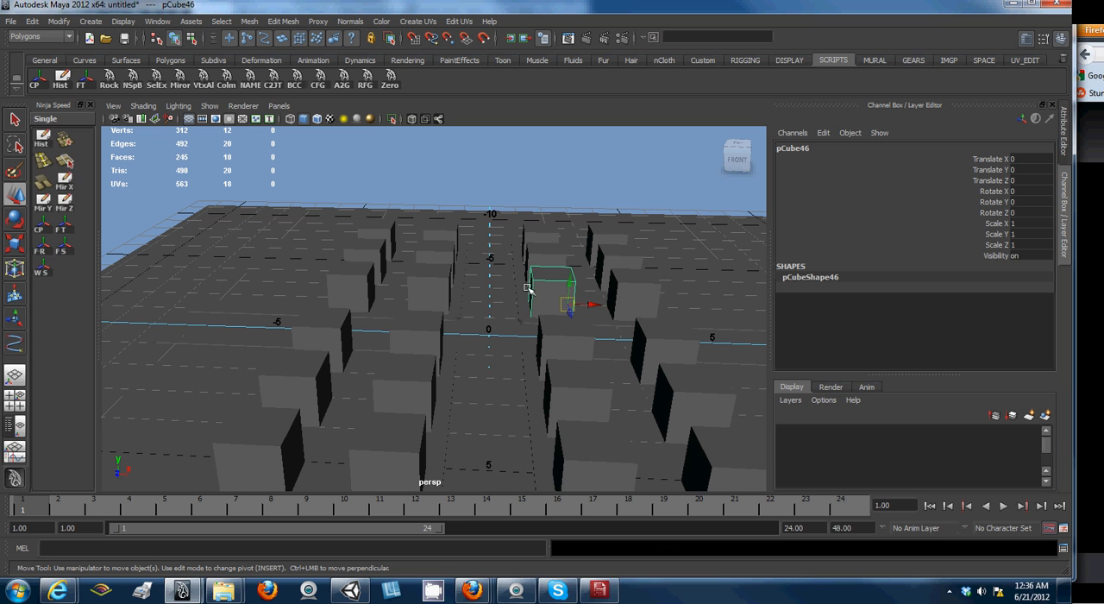
pyautogui.press('a')
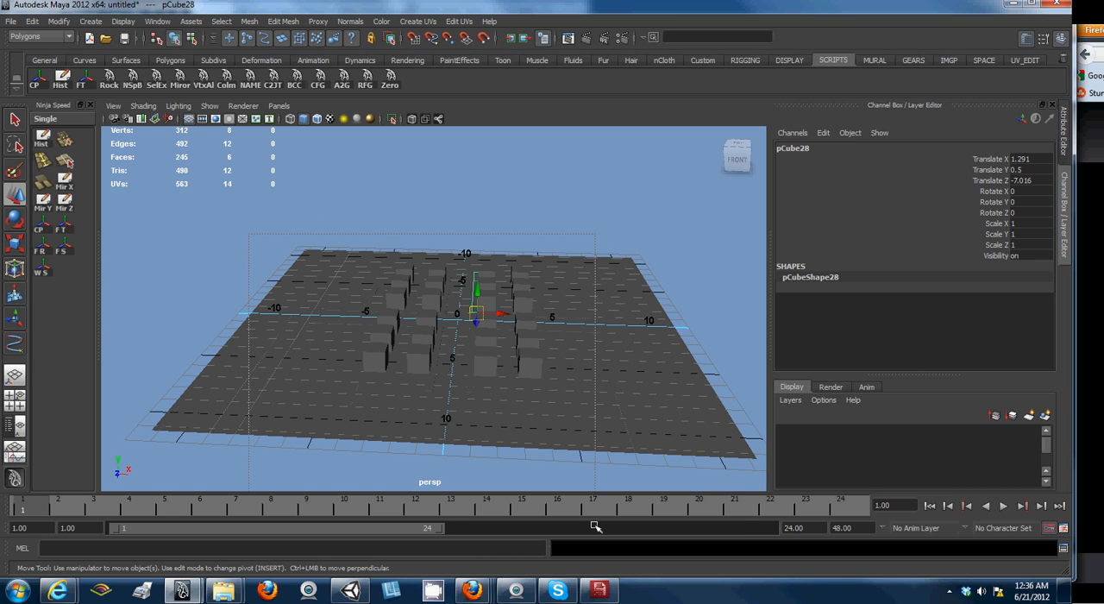
pyautogui.click(90, 80)
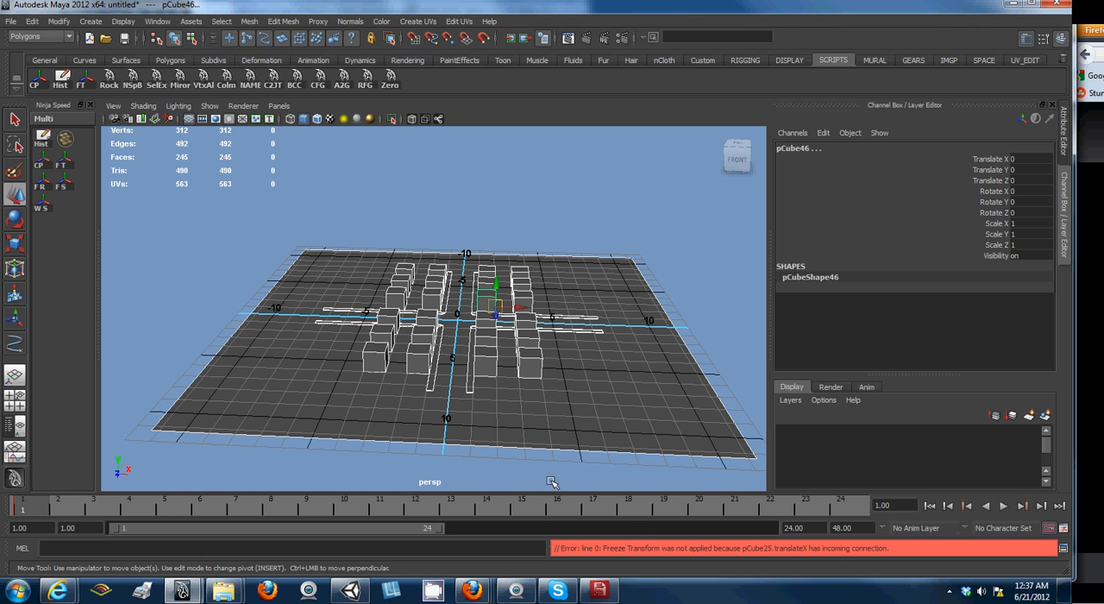
# - Examine the transform values of the ground plane and several cubes across the grid
pyautogui.click(463, 348)
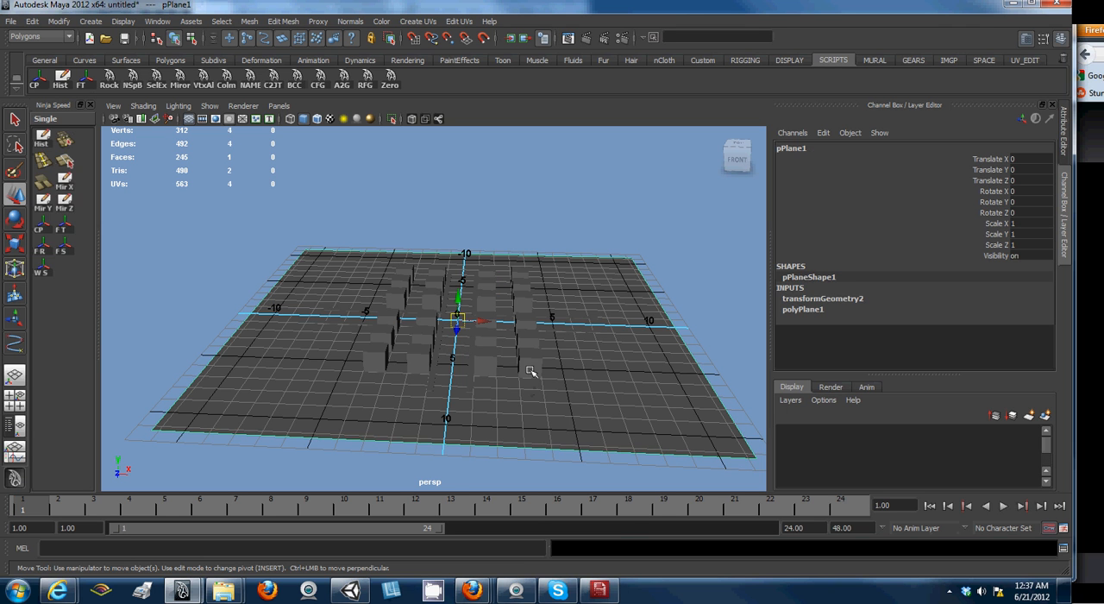
pyautogui.click(492, 365)
pyautogui.click(479, 319)
pyautogui.click(485, 283)
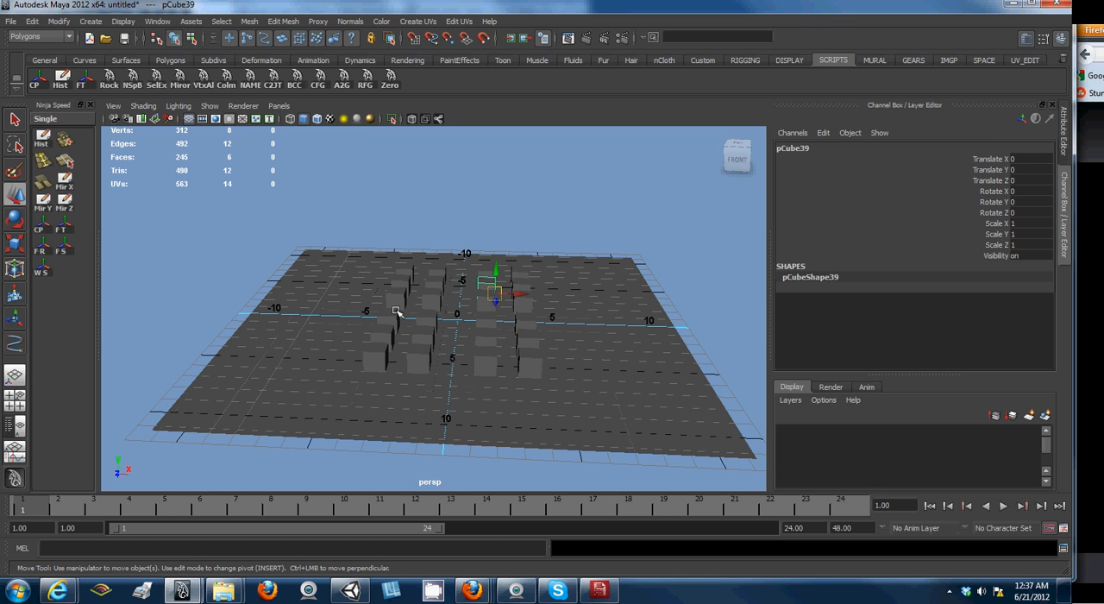
pyautogui.click(436, 319)
pyautogui.click(417, 361)
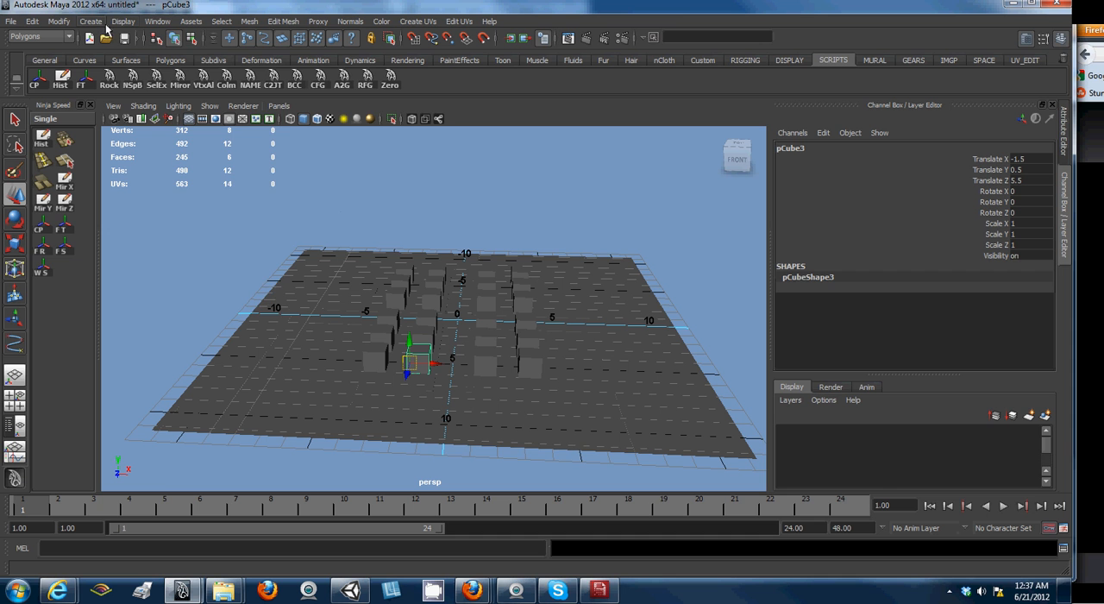
# - Select pCube25 from the Outliner and delete its animation keys at frame 1
pyautogui.click(163, 20)
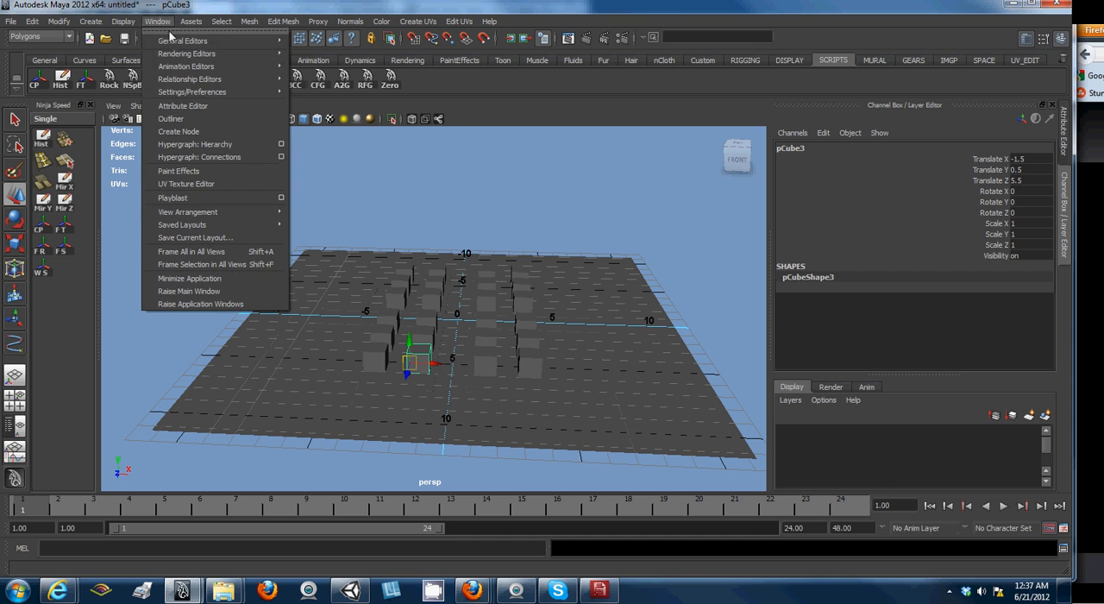
pyautogui.click(172, 119)
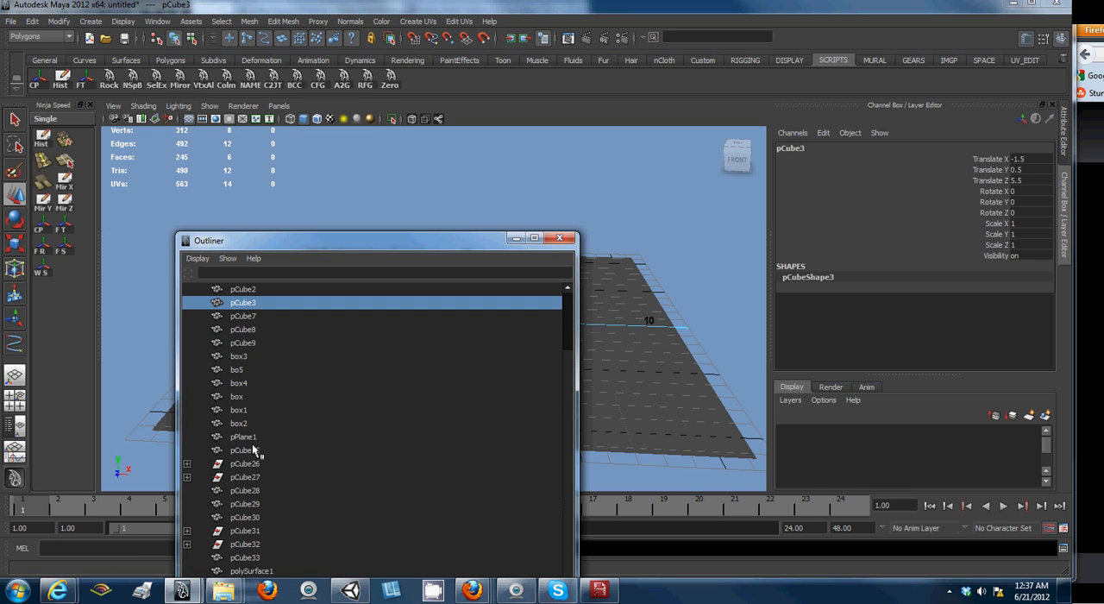
pyautogui.click(246, 449)
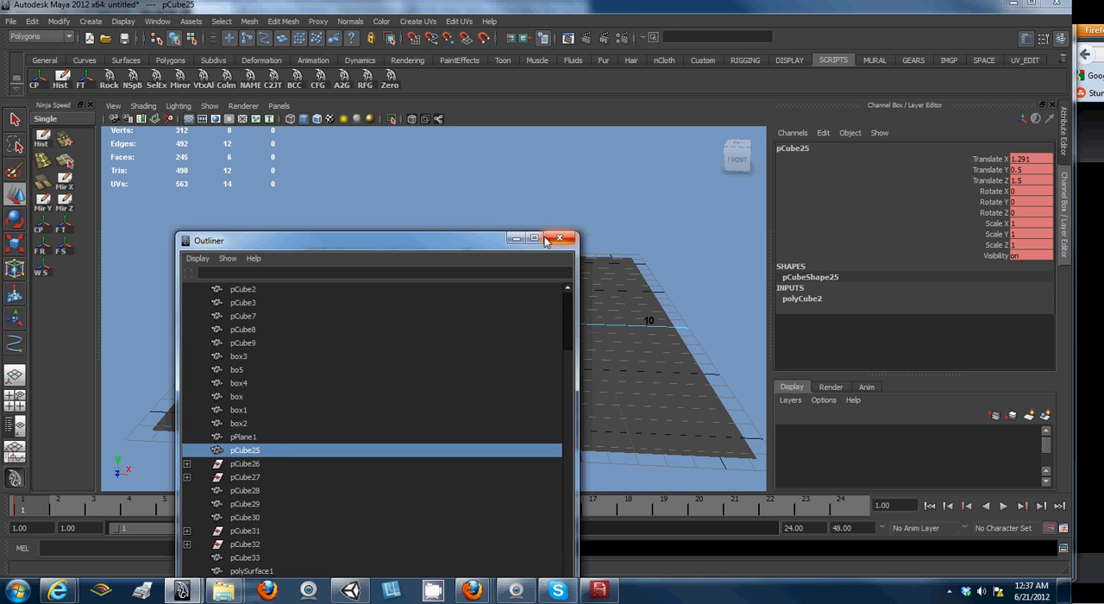
pyautogui.click(515, 237)
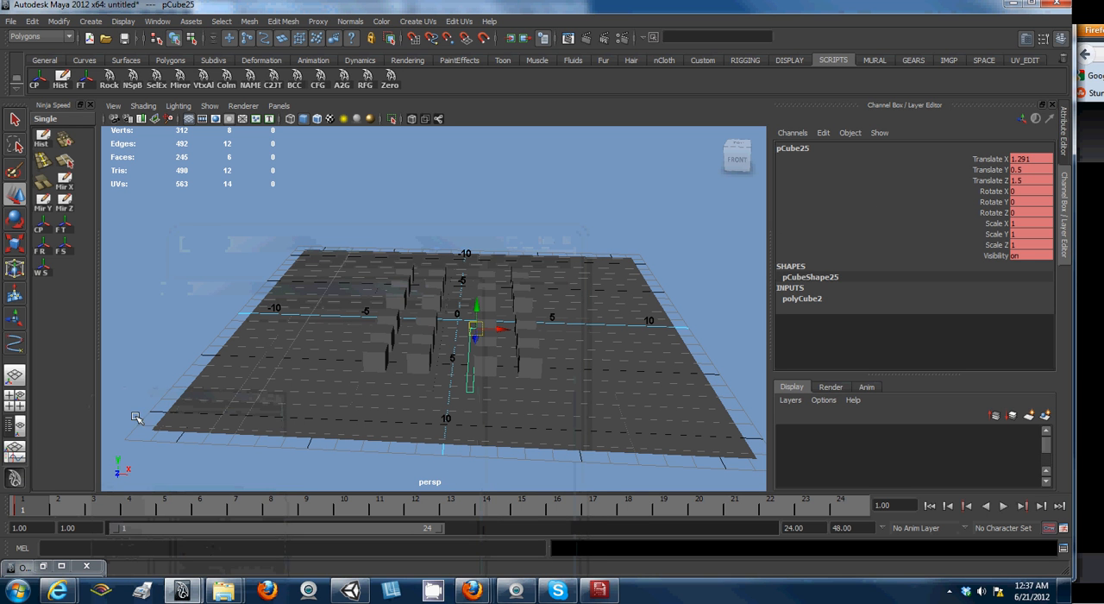
pyautogui.rightClick(28, 507)
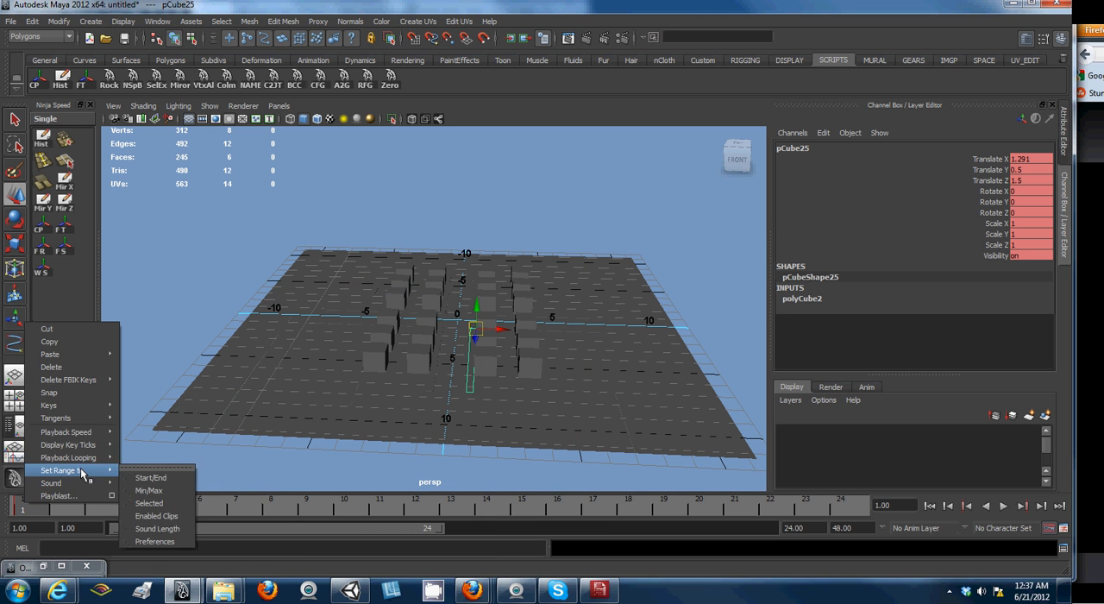
pyautogui.click(95, 365)
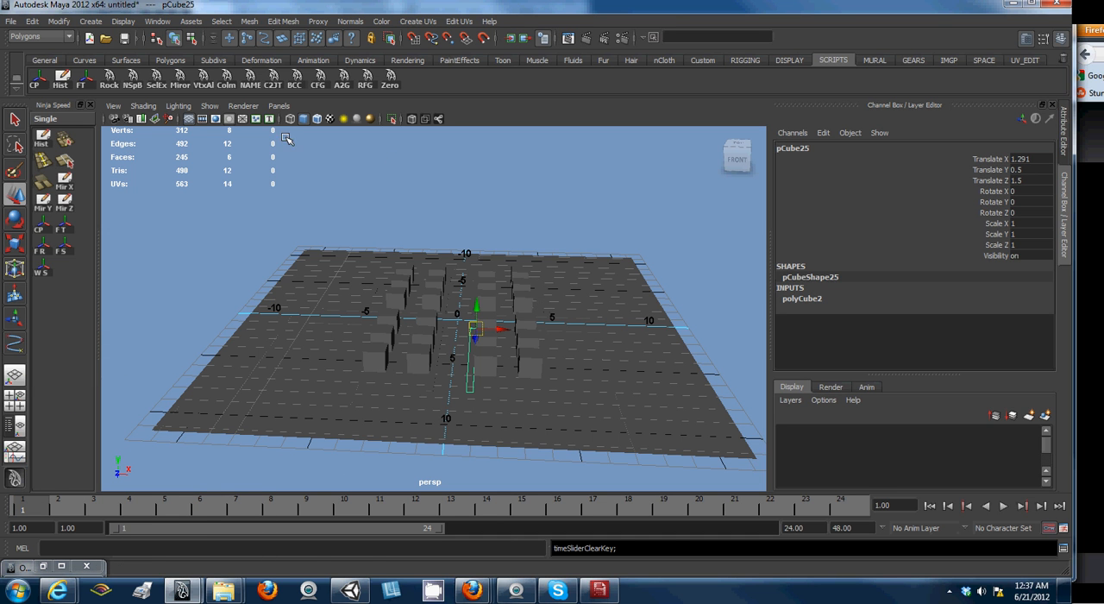
# - Freeze the transformations of all scene objects and delete their construction history
pyautogui.moveTo(325, 244); pyautogui.dragTo(668, 545)
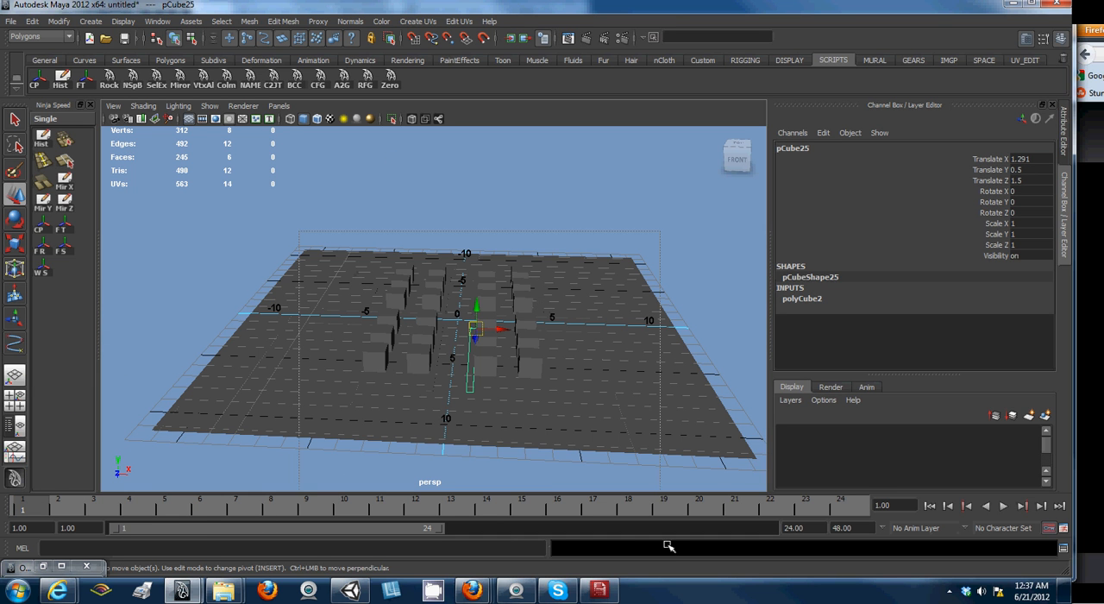
pyautogui.click(81, 85)
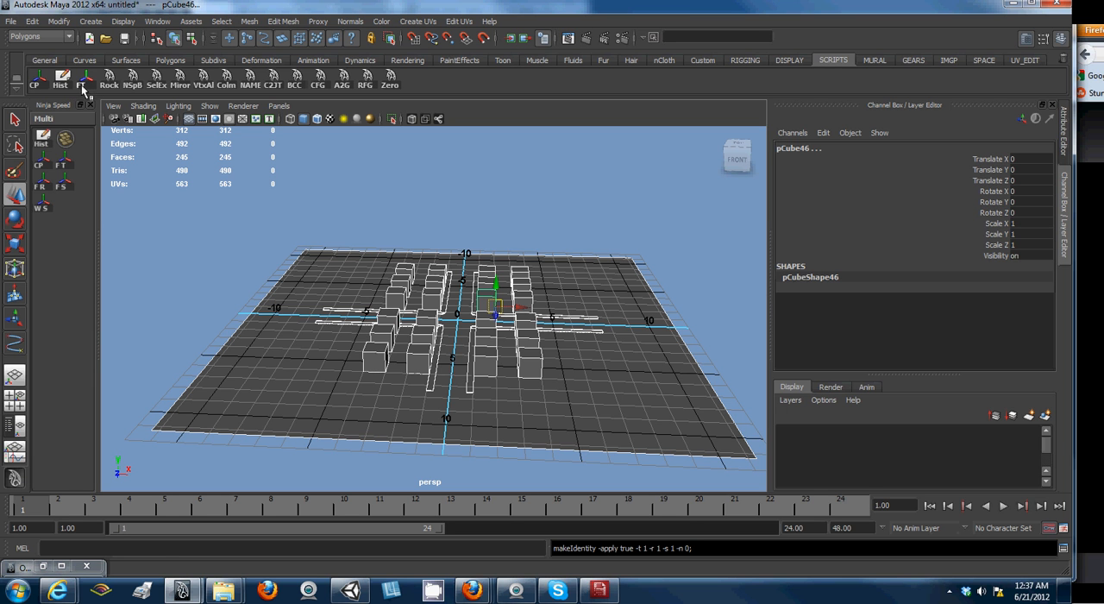
pyautogui.click(62, 80)
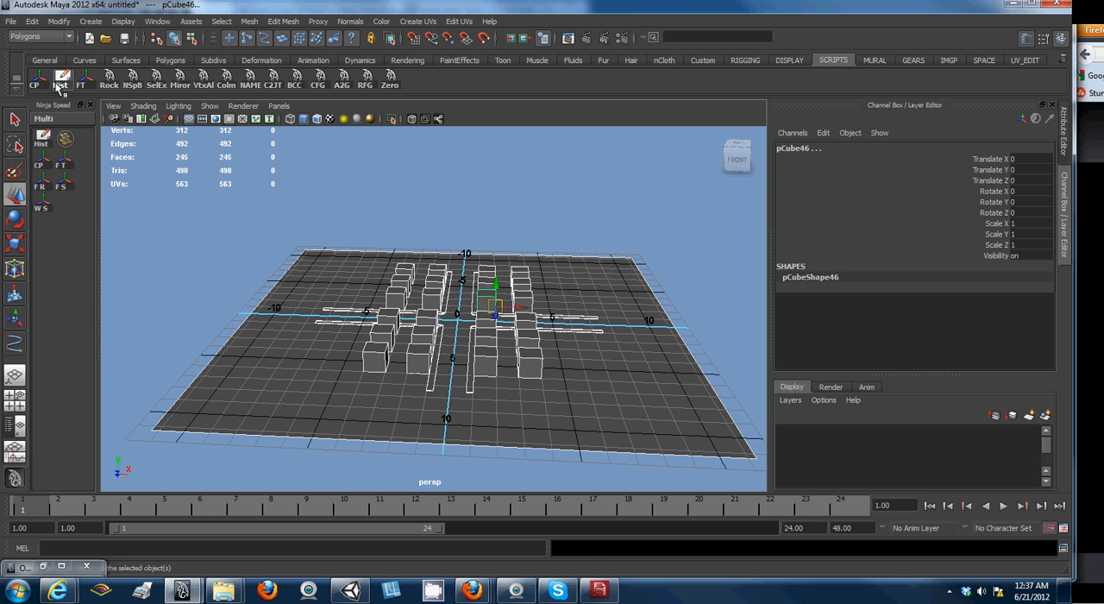
pyautogui.click(81, 85)
pyautogui.click(429, 367)
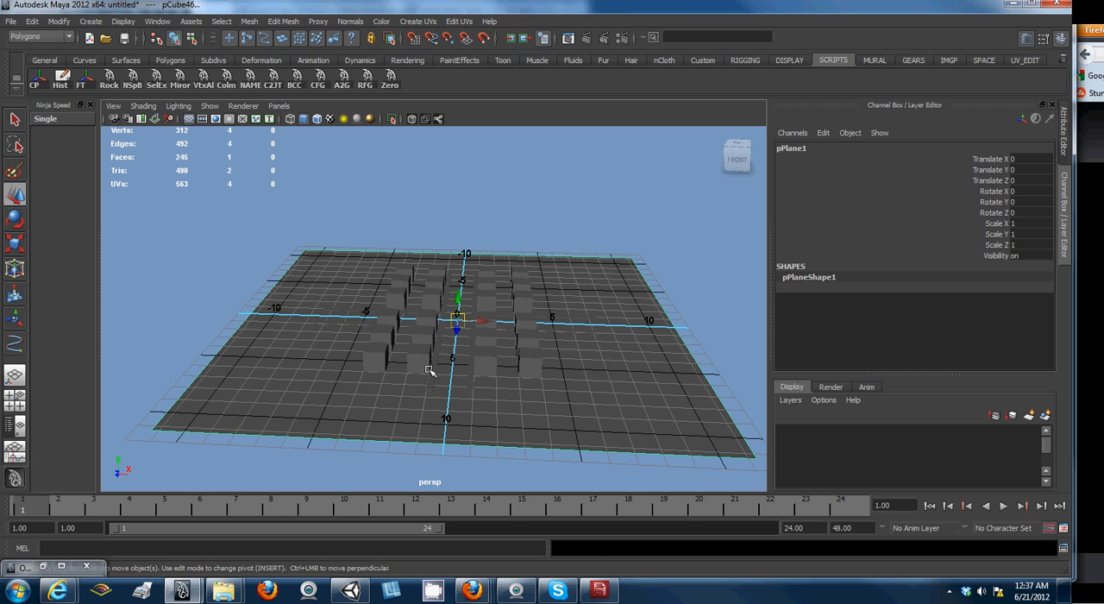
# - Create a polygon cube at the origin and raise it about 0.68 units along Y
pyautogui.scroll(5, 431, 345)
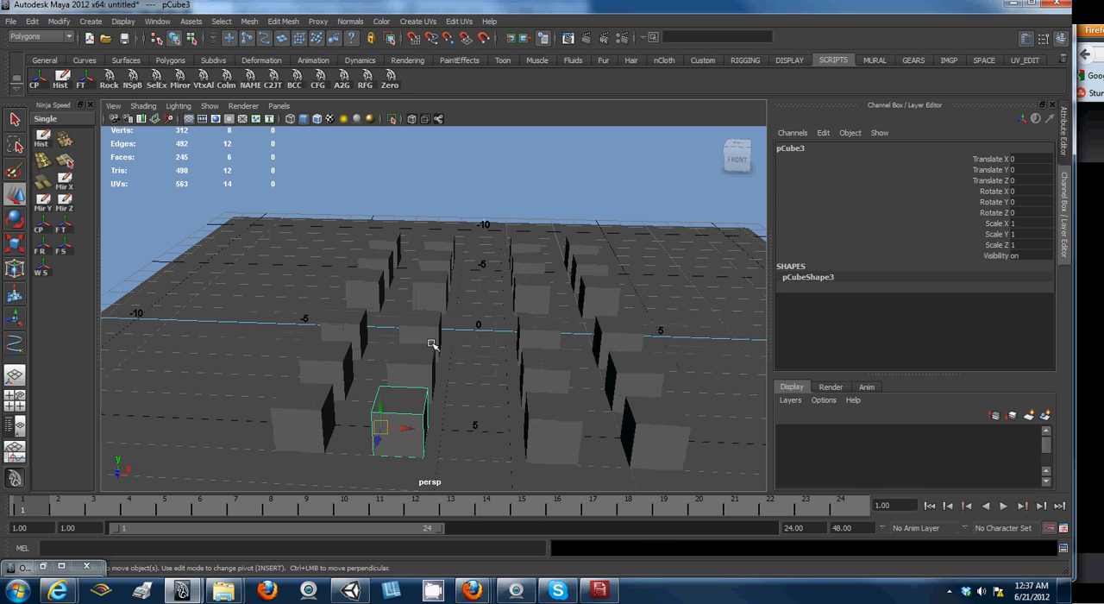
pyautogui.keyDown('alt'); pyautogui.moveTo(134, 180); pyautogui.dragTo(207, 349); pyautogui.keyUp('alt')
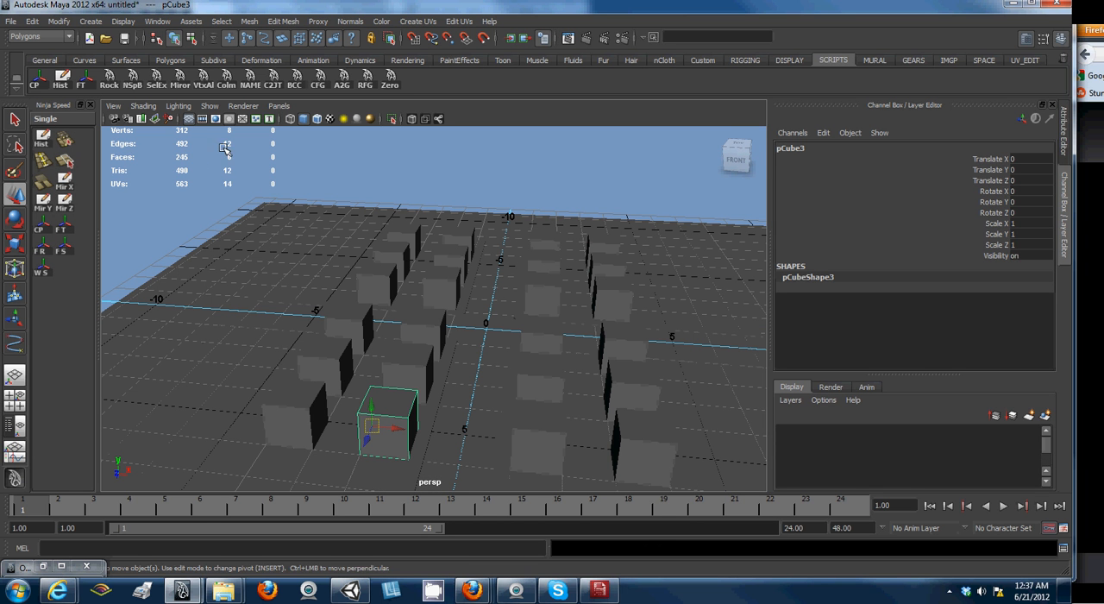
pyautogui.click(170, 60)
pyautogui.click(111, 80)
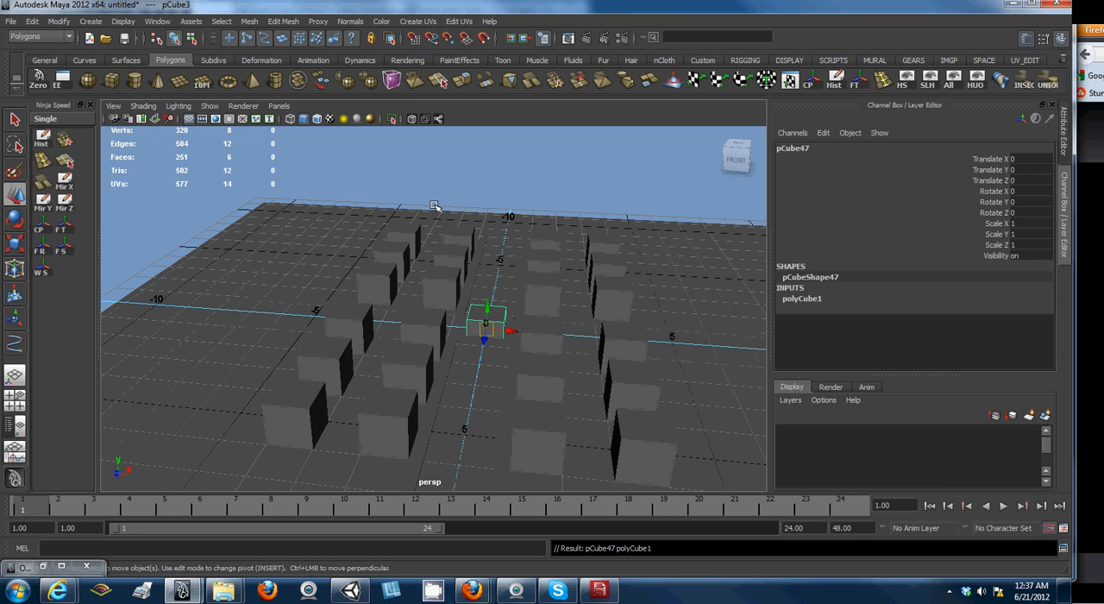
pyautogui.moveTo(488, 303); pyautogui.dragTo(492, 289)
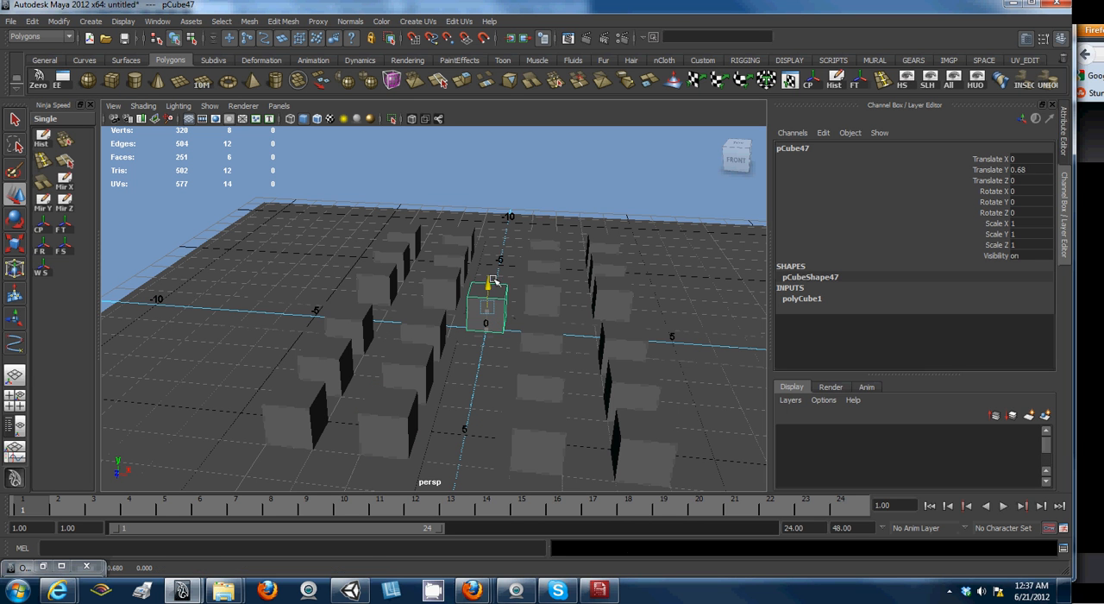
# - Extrude the new cube's top face upward twice, by about 0.54 and 0.62 units
pyautogui.rightClick(495, 314)
pyautogui.click(495, 315)
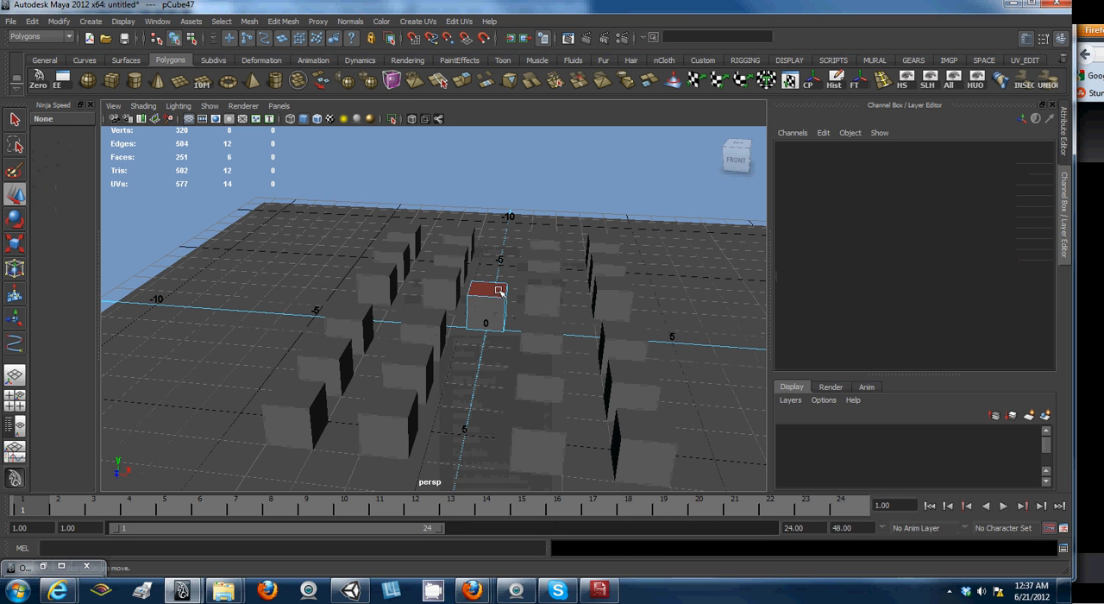
pyautogui.click(483, 289)
pyautogui.hotkey('ctrl', 'e')
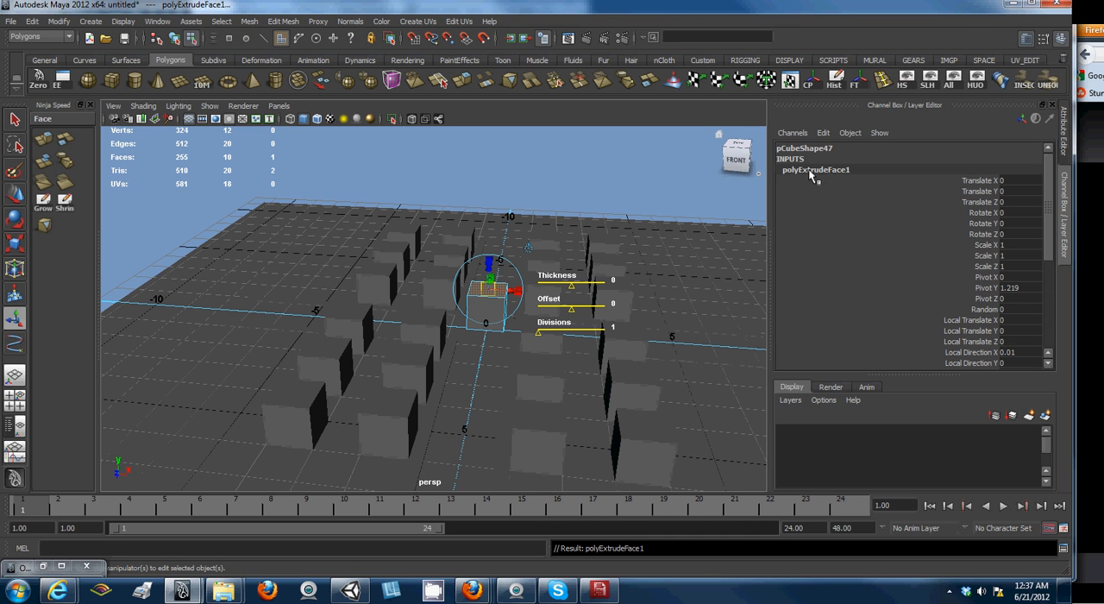
pyautogui.moveTo(488, 263); pyautogui.dragTo(494, 250)
pyautogui.hotkey('ctrl', 'z')
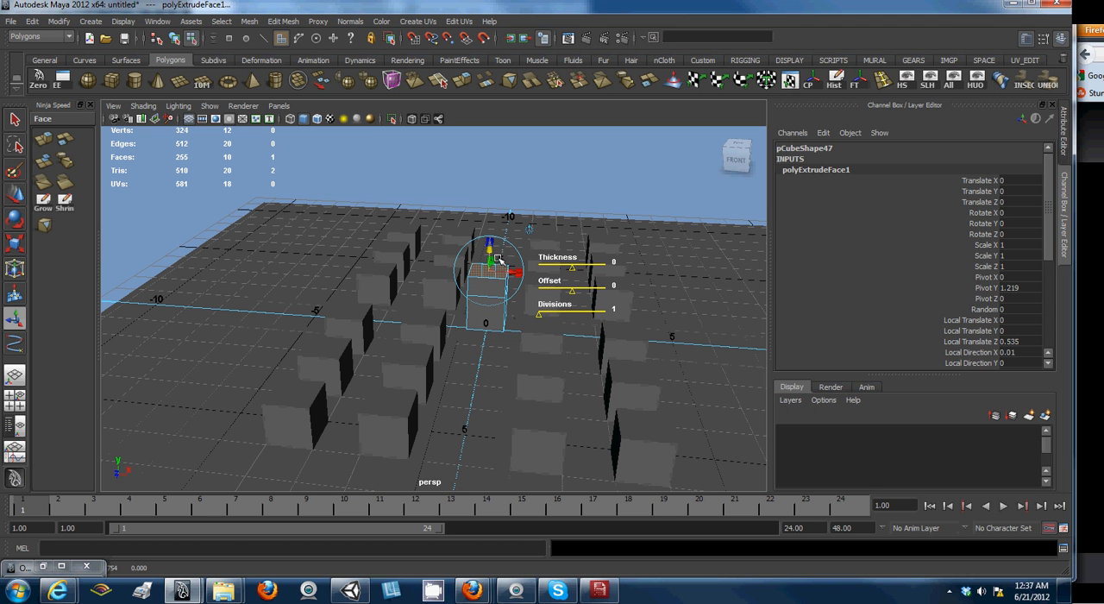
pyautogui.click(462, 83)
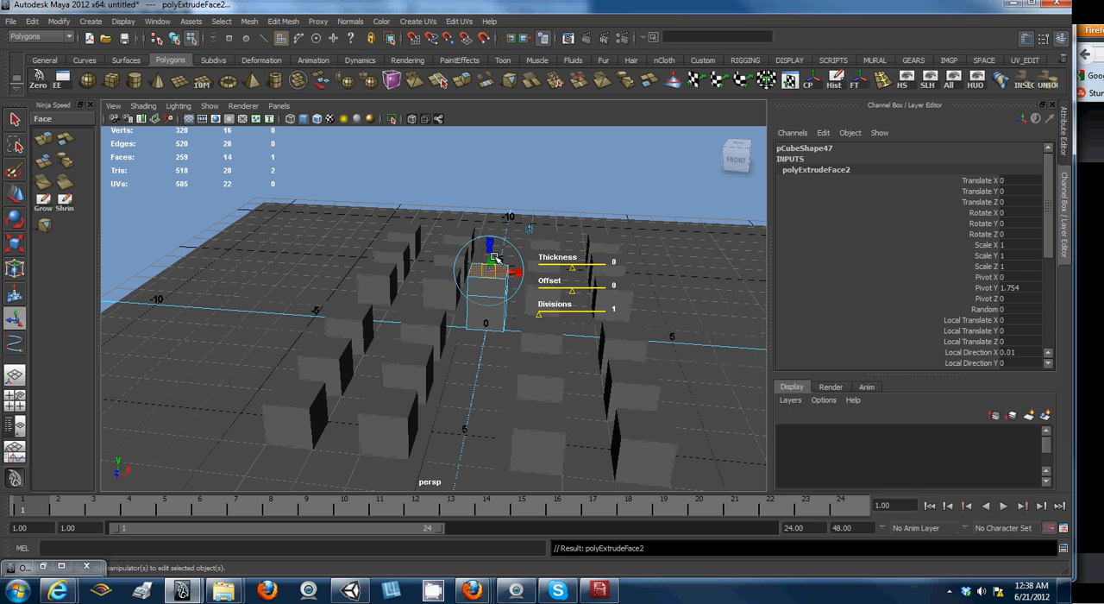
pyautogui.moveTo(496, 250); pyautogui.dragTo(536, 228)
# - Examine the attributes of both face extrusions and the original cube node in the new cube's construction history
pyautogui.hotkey('ctrl', 'a')
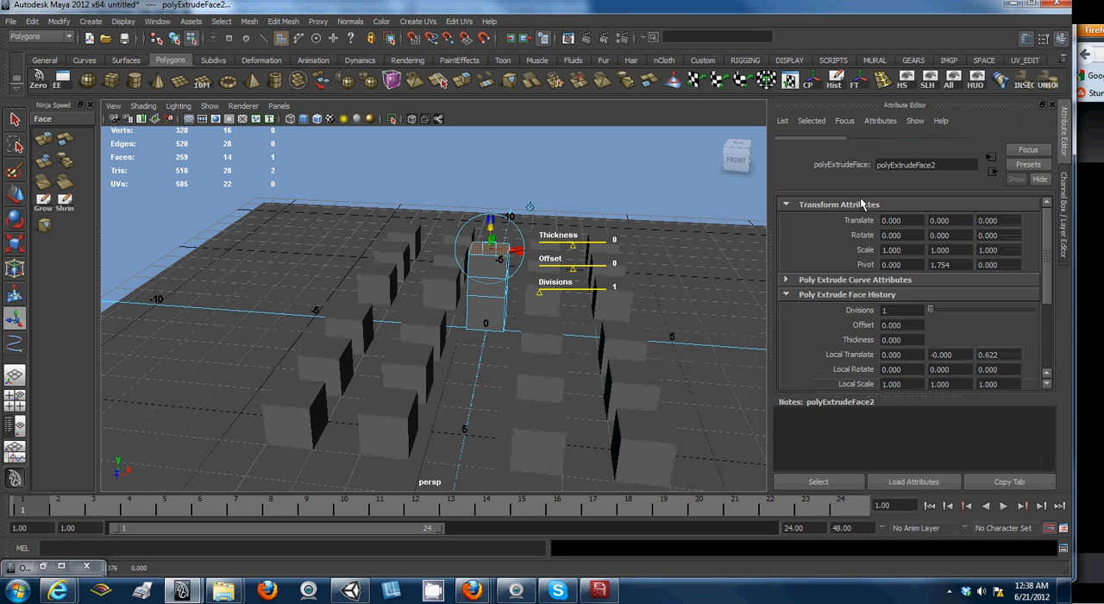
pyautogui.click(884, 144)
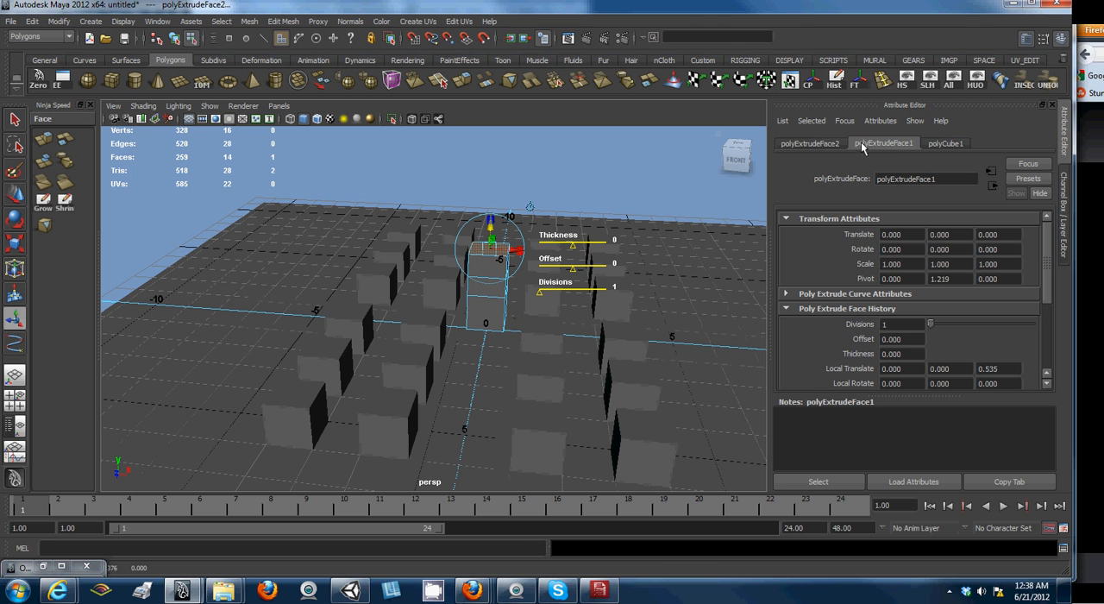
pyautogui.click(821, 145)
pyautogui.click(868, 143)
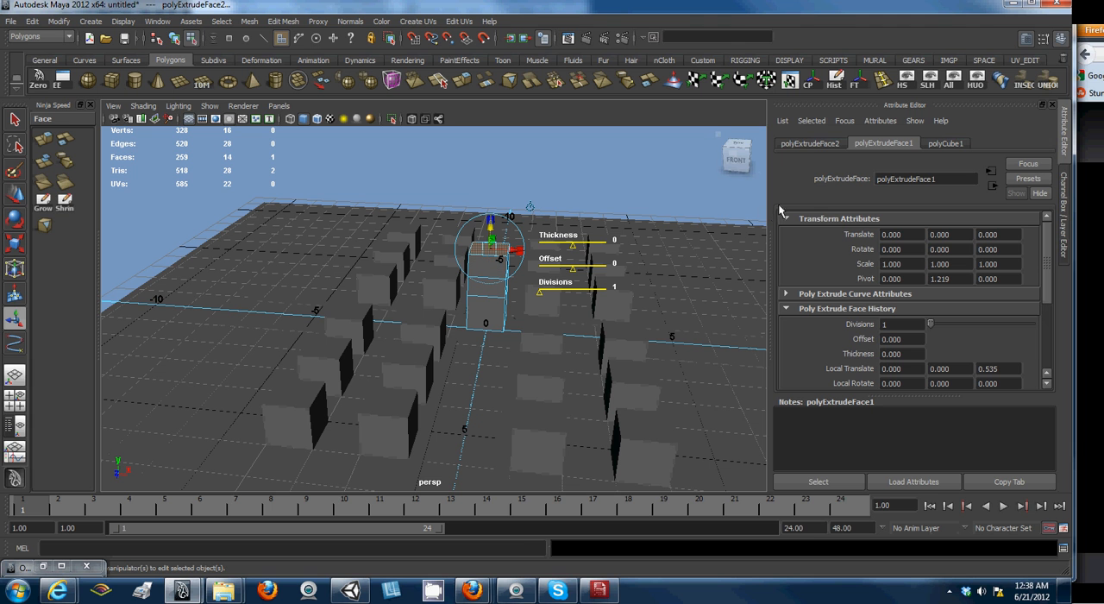
pyautogui.click(809, 145)
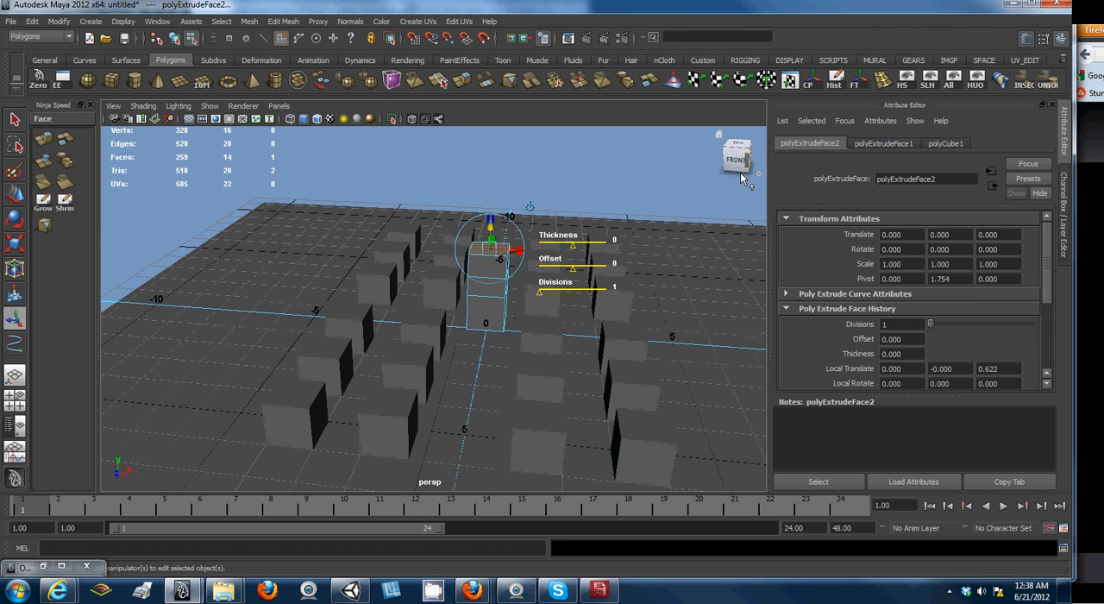
pyautogui.click(883, 143)
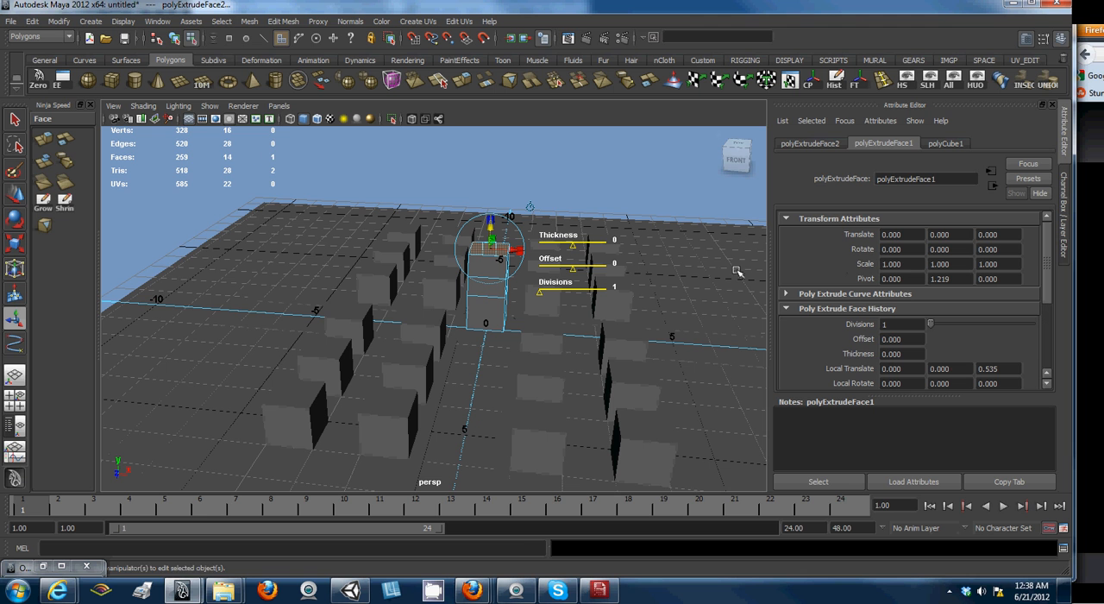
pyautogui.click(164, 21)
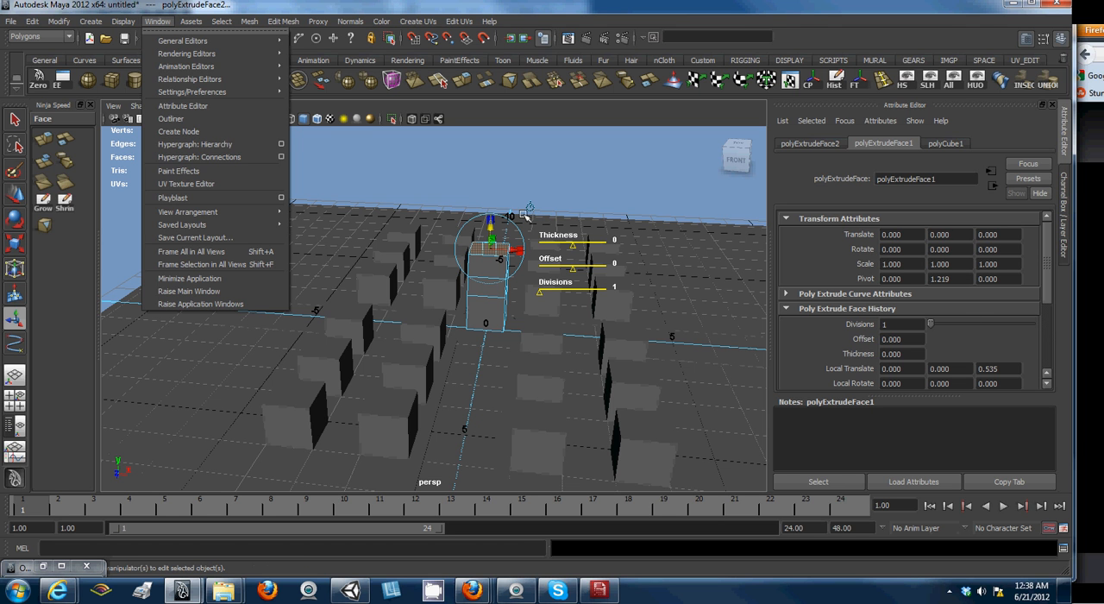
pyautogui.click(944, 144)
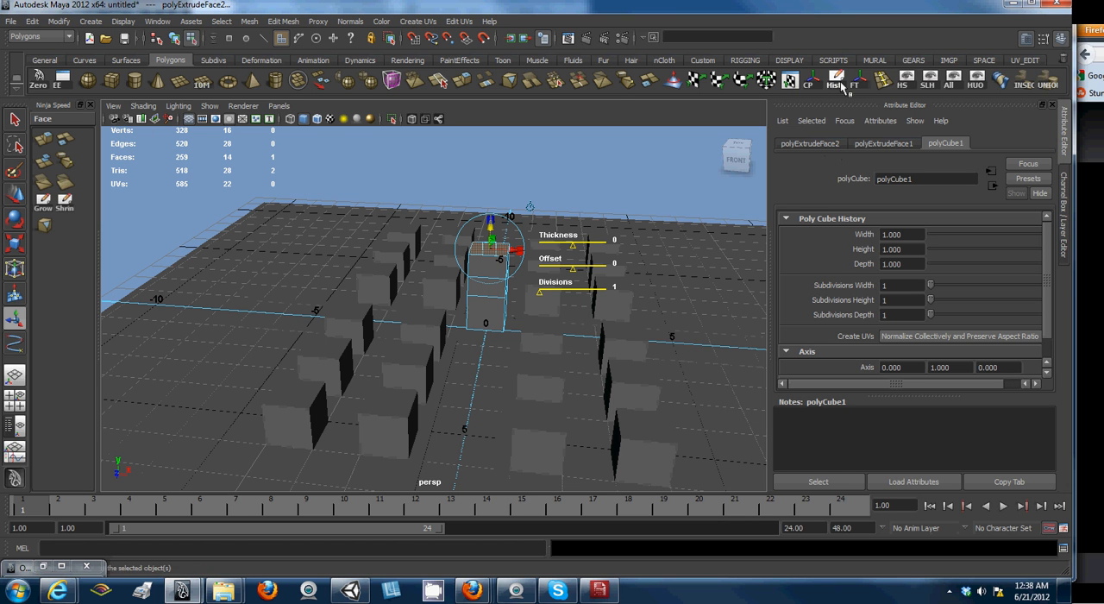
# - Delete the extruded cube's construction history and remove the cube from the scene
pyautogui.moveTo(488, 290); pyautogui.dragTo(494, 299, button='right')
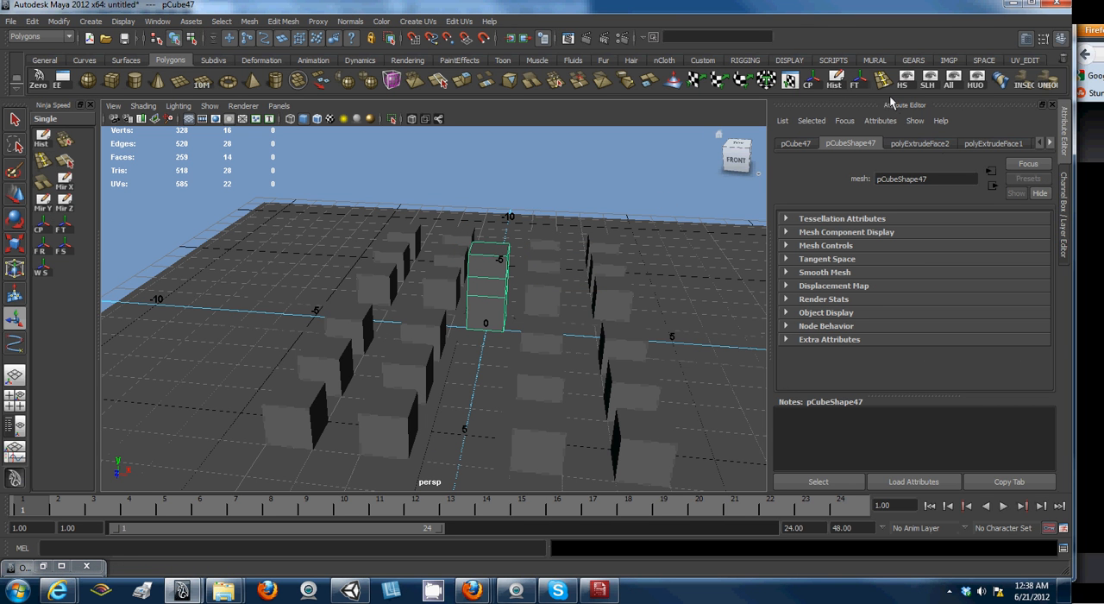
pyautogui.click(833, 79)
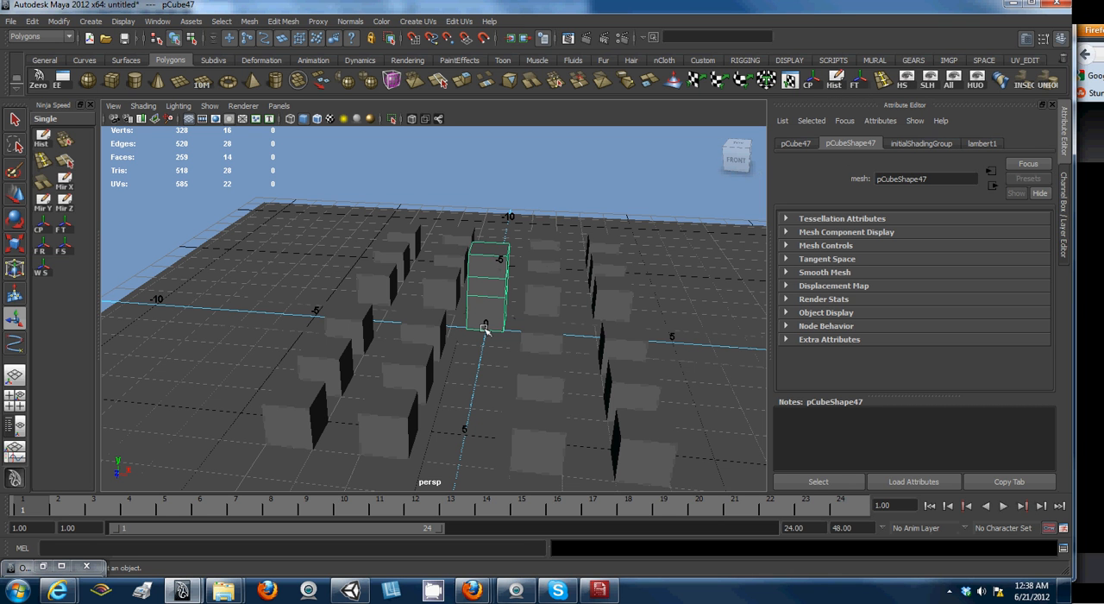
pyautogui.rightClick(497, 294)
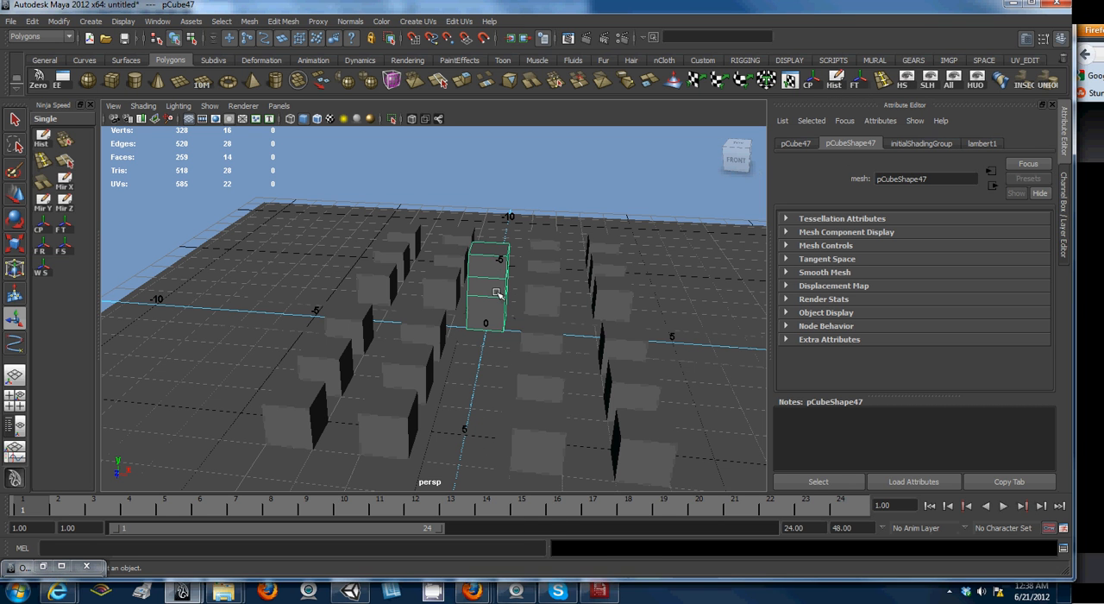
pyautogui.press('Delete')
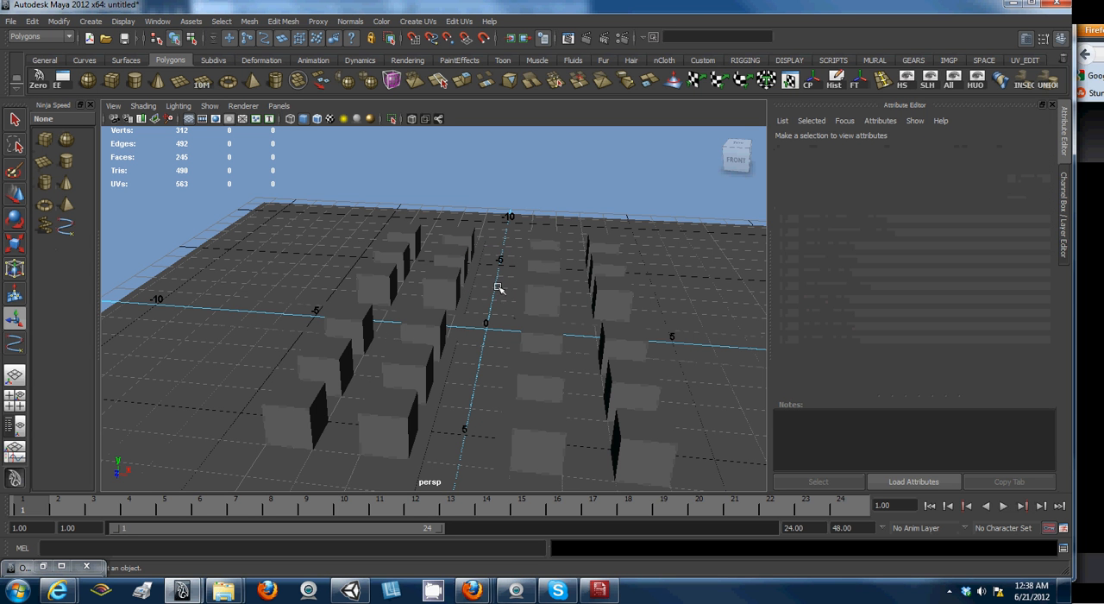
# - Select all the boxes across the grid without the ground plane and group them
pyautogui.moveTo(487, 332)
pyautogui.keyDown('alt'); pyautogui.mouseDown()
pyautogui.moveTo(550, 319)
pyautogui.moveTo(555, 340)
pyautogui.moveTo(489, 327)
pyautogui.mouseUp(); pyautogui.keyUp('alt')
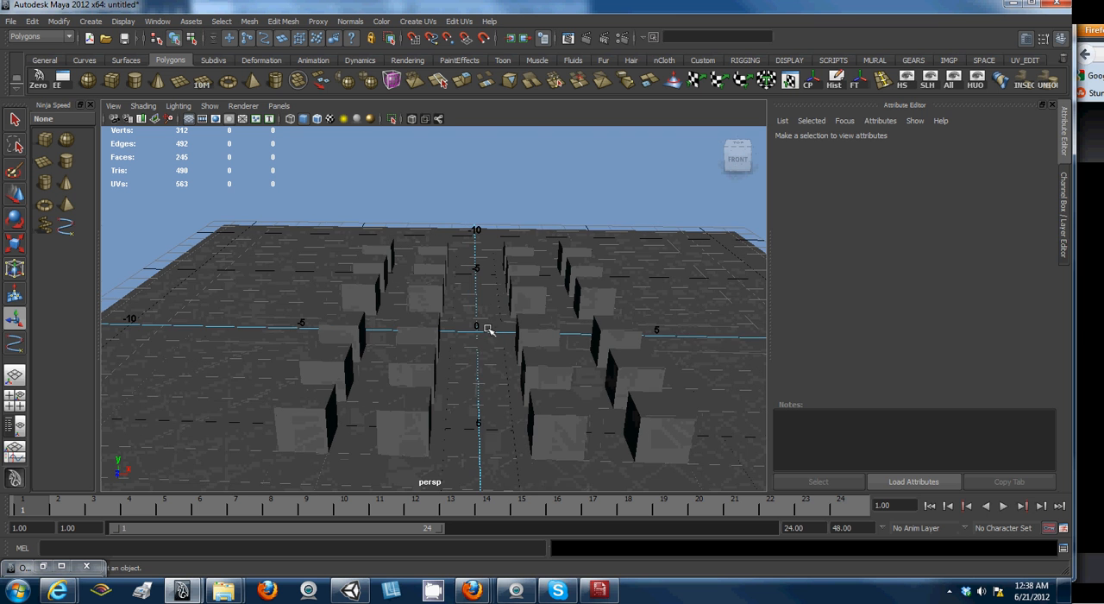
pyautogui.click(385, 240)
pyautogui.scroll(-5, 384, 252)
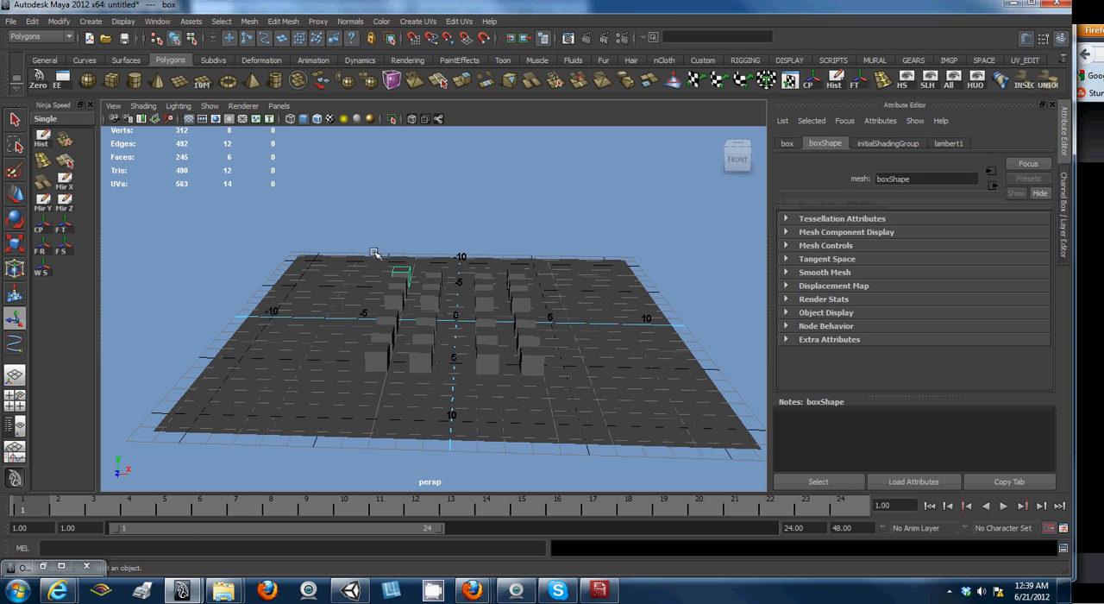
pyautogui.moveTo(357, 244); pyautogui.dragTo(512, 303)
pyautogui.keyDown('alt'); pyautogui.moveTo(476, 234); pyautogui.dragTo(504, 220); pyautogui.keyUp('alt')
pyautogui.moveTo(326, 304); pyautogui.dragTo(599, 324)
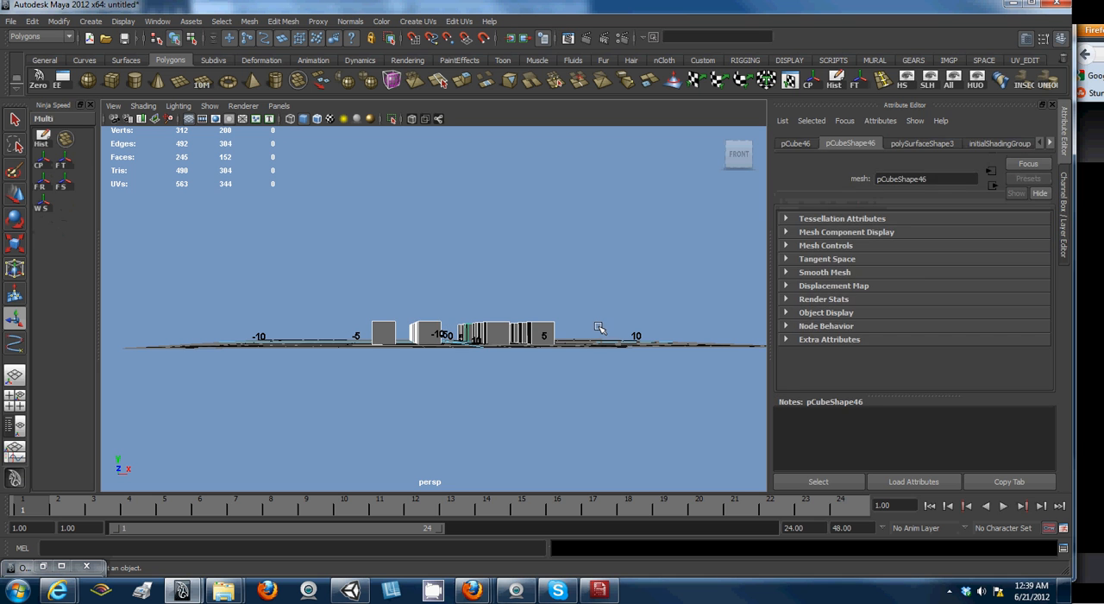
pyautogui.hotkey('ctrl', 'g')
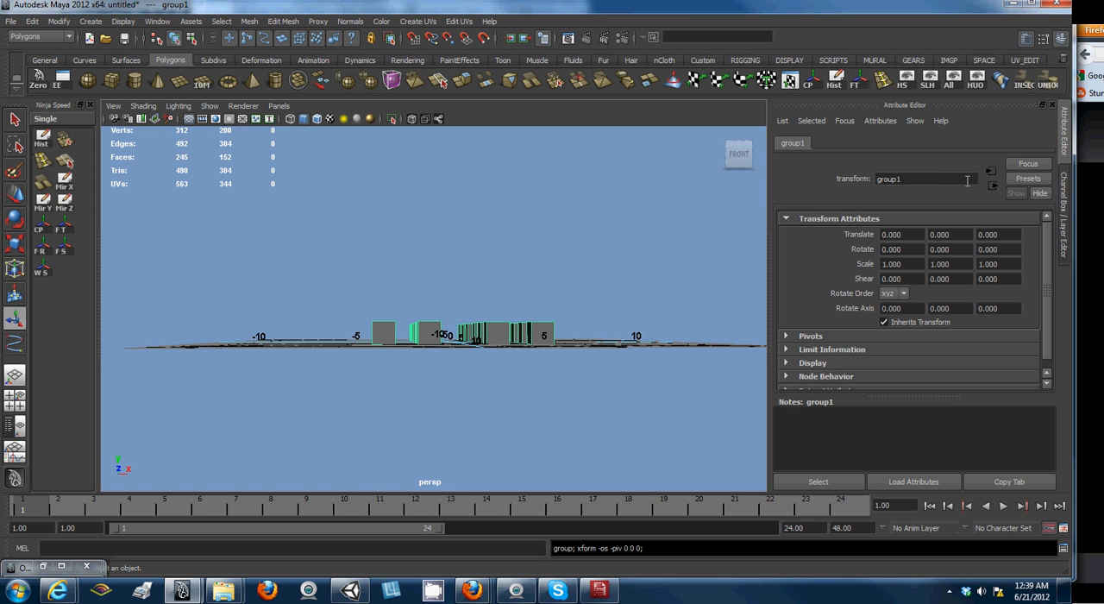
# - Rename the group of boxes as grp_AllBoxes
pyautogui.click(943, 178)
pyautogui.write('Boxe')
pyautogui.press('BackSpace')
pyautogui.press('BackSpace')
pyautogui.press('BackSpace')
pyautogui.press('BackSpace')
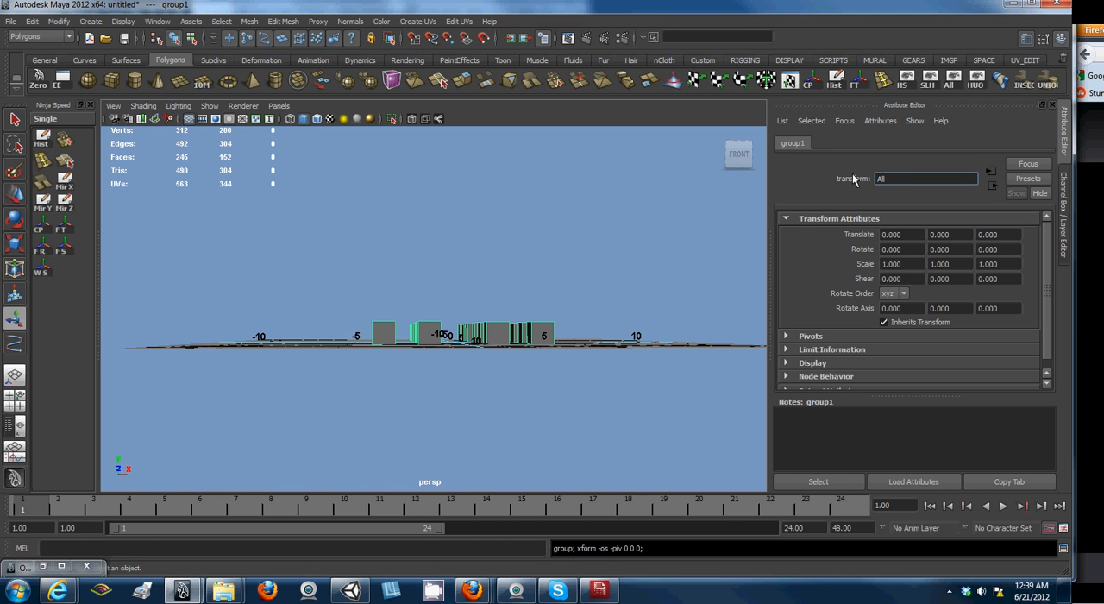
pyautogui.write('all')
pyautogui.write('B')
pyautogui.write('grp_')
pyautogui.write('AllBox')
pyautogui.write('es')
pyautogui.press('Return')
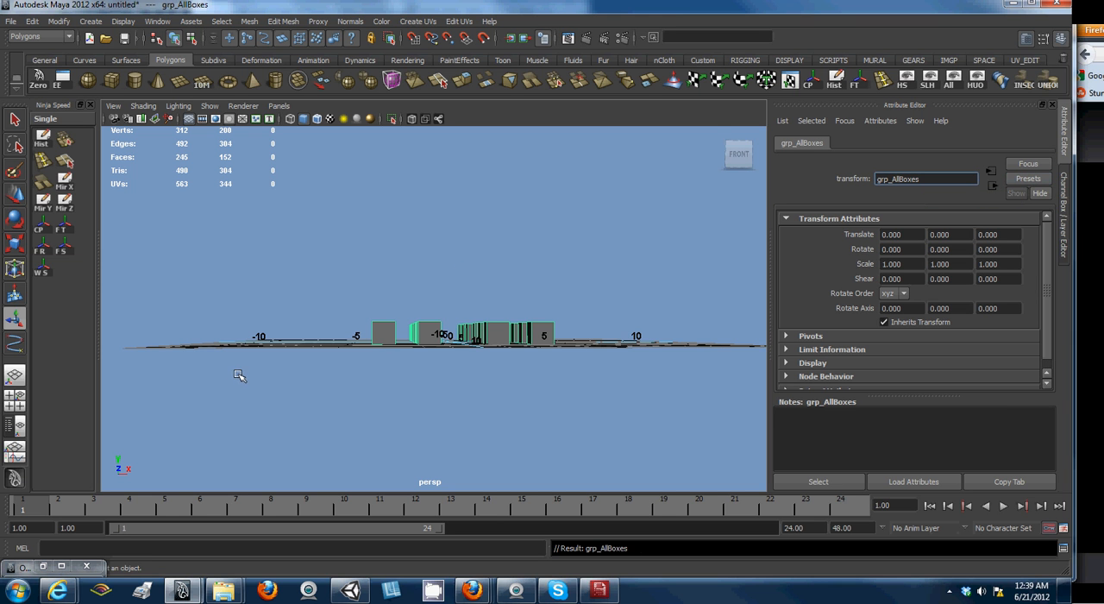
# - Group all scene objects, including the ground plane, and name the group grp_BoxCity
pyautogui.keyDown('alt'); pyautogui.moveTo(241, 375); pyautogui.dragTo(235, 386); pyautogui.keyUp('alt')
pyautogui.moveTo(254, 227); pyautogui.dragTo(705, 467)
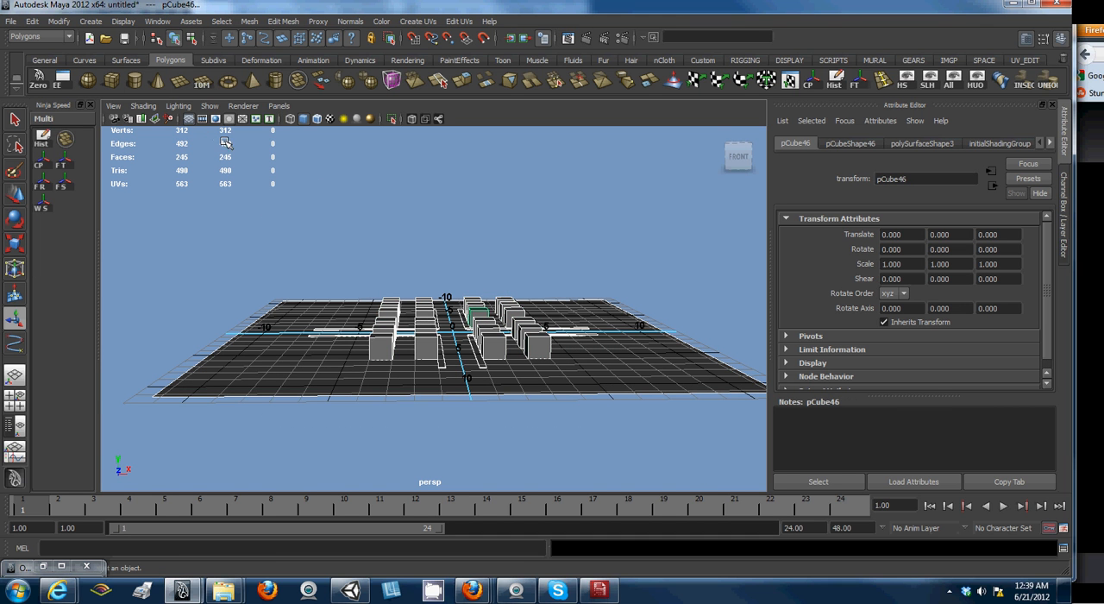
pyautogui.hotkey('ctrl', 'g')
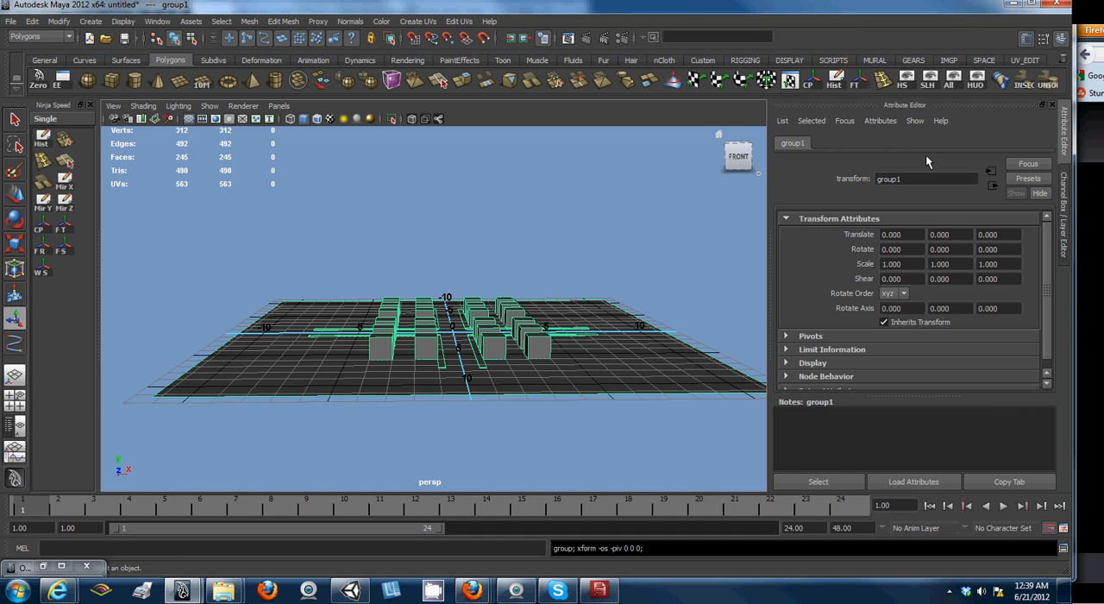
pyautogui.click(919, 178)
pyautogui.write('grp_BoxCity')
pyautogui.press('Return')
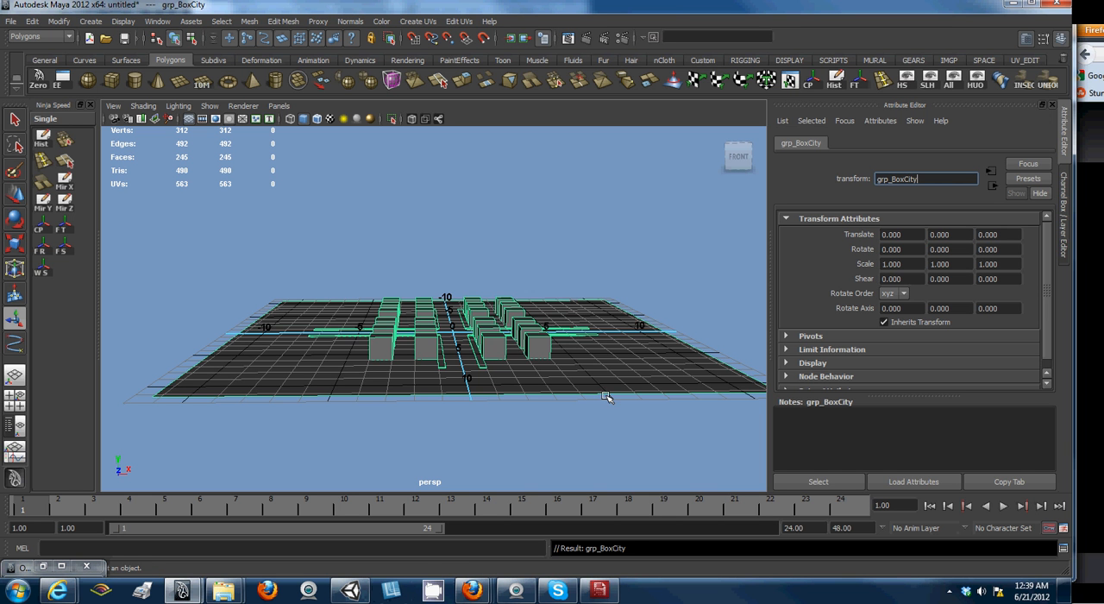
pyautogui.keyDown('alt'); pyautogui.moveTo(569, 404); pyautogui.dragTo(518, 402); pyautogui.keyUp('alt')
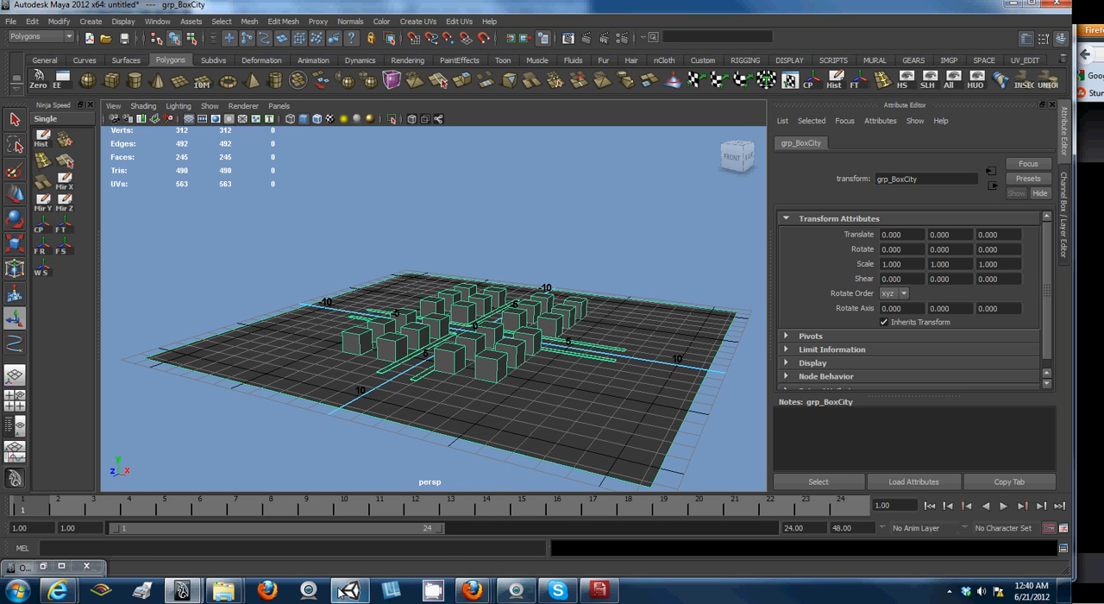
pyautogui.click(393, 591)
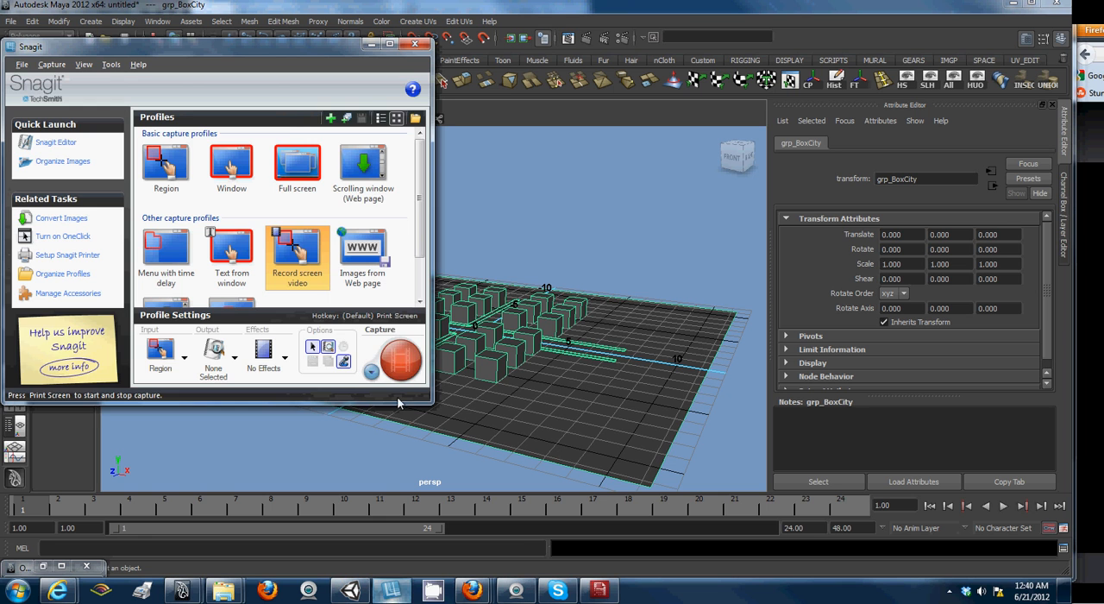